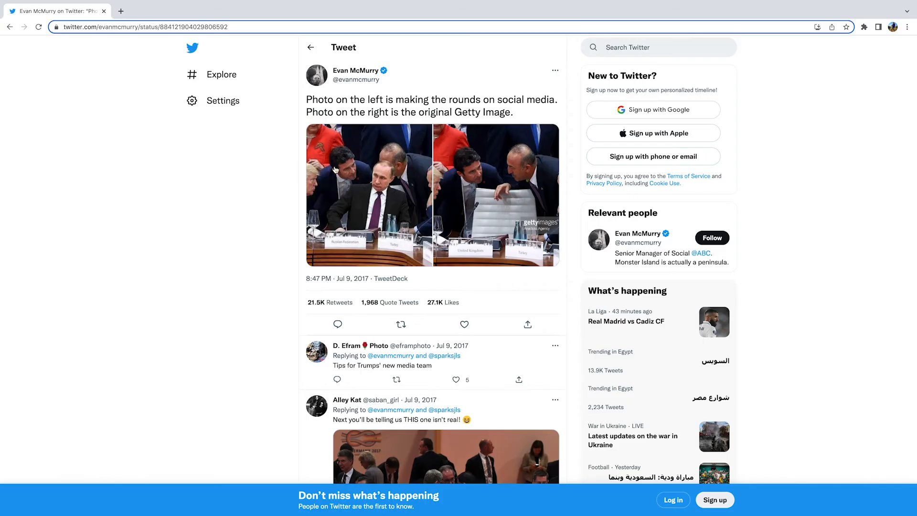
View the tweet's two photos enlarged, comparing the circulated version with the original Getty image
left_click(384, 195)
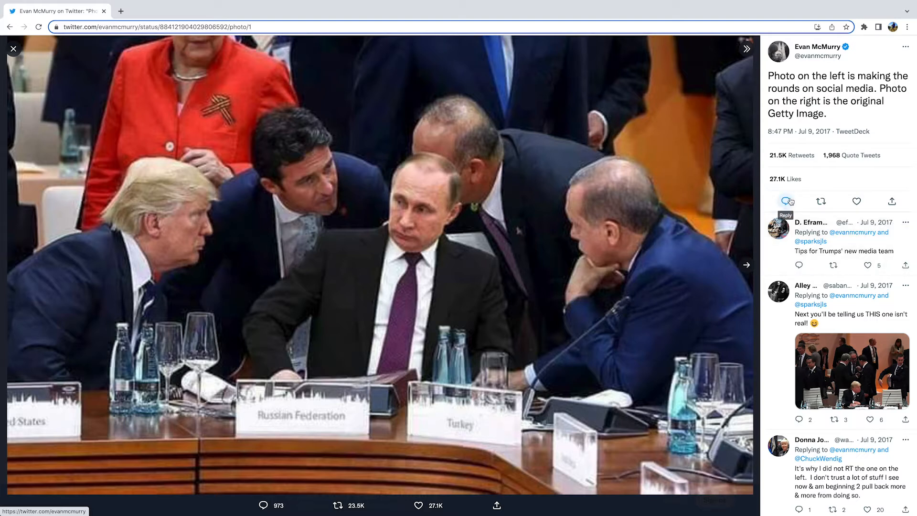
left_click(747, 266)
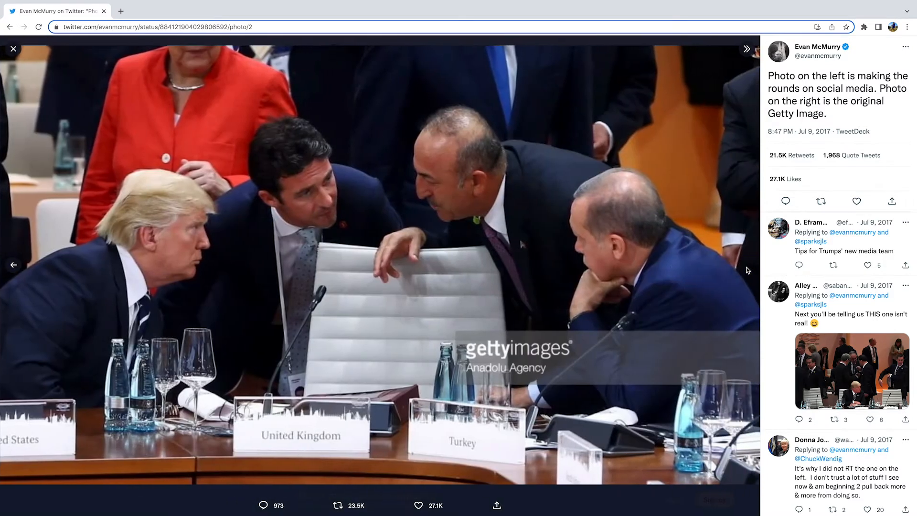
left_click(12, 266)
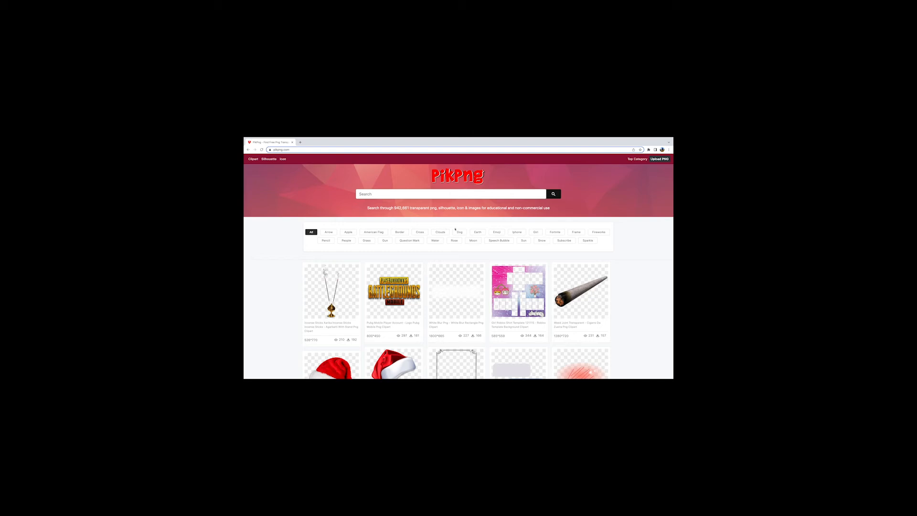
Search pikpng.com for "jazeera" images
scroll(627, 254, "down", 10)
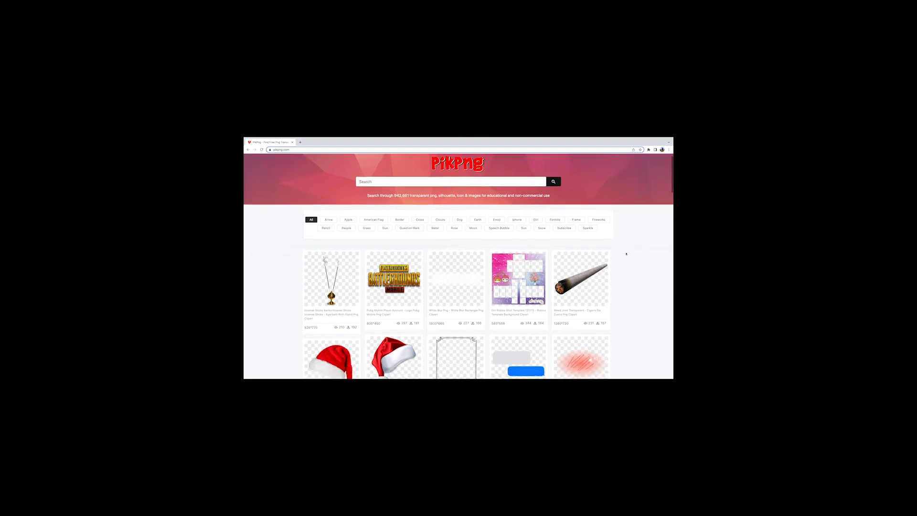
scroll(459, 268, "down", 3)
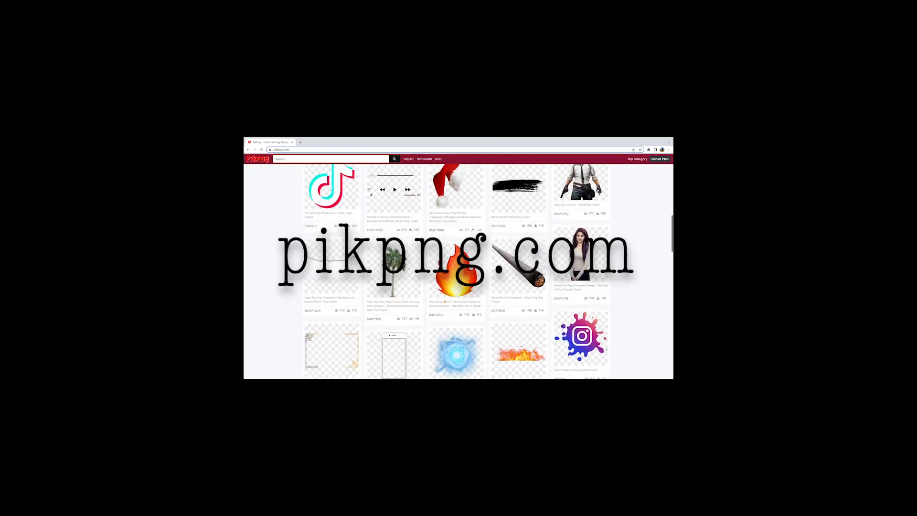
scroll(458, 268, "up", 5)
scroll(416, 194, "up", 5)
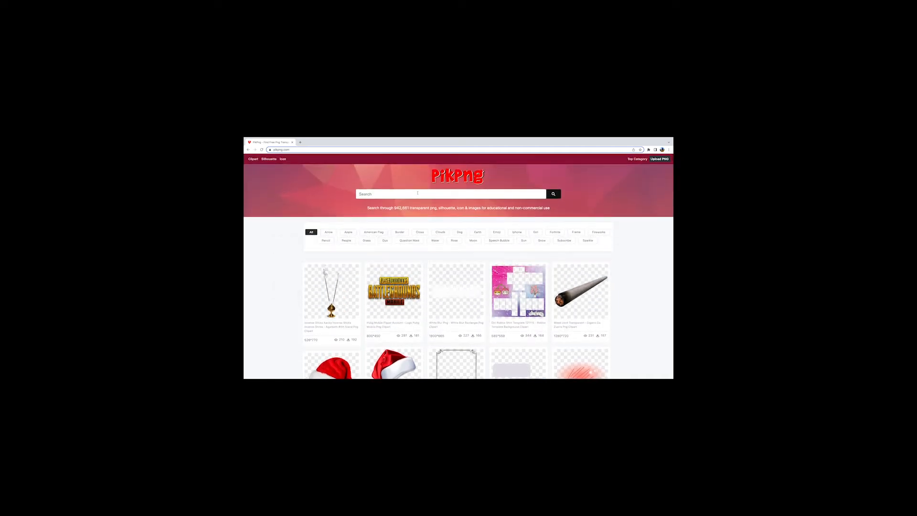
key("BackSpace")
key("BackSpace")
key("BackSpace")
type("ra")
key("Return")
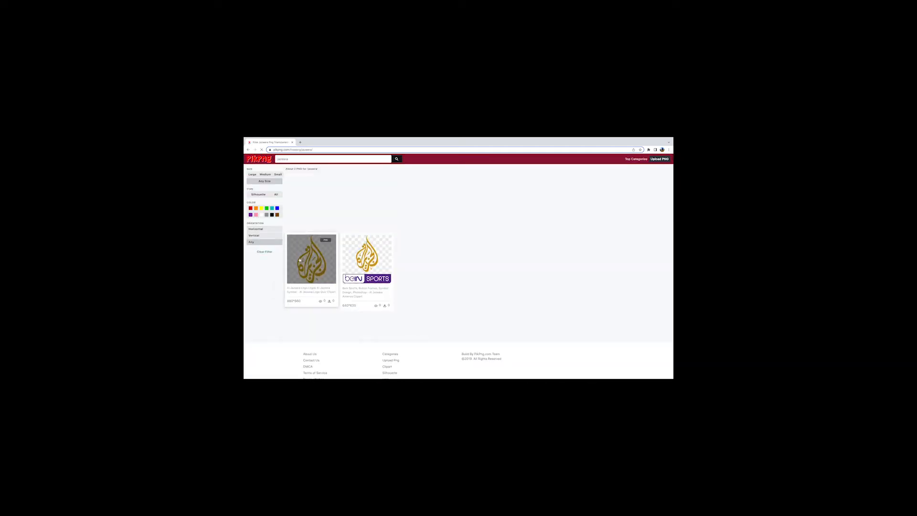
Open the gold Al Jazeera logo without the beIN Sports banner and download the PNG for free
left_click(300, 259)
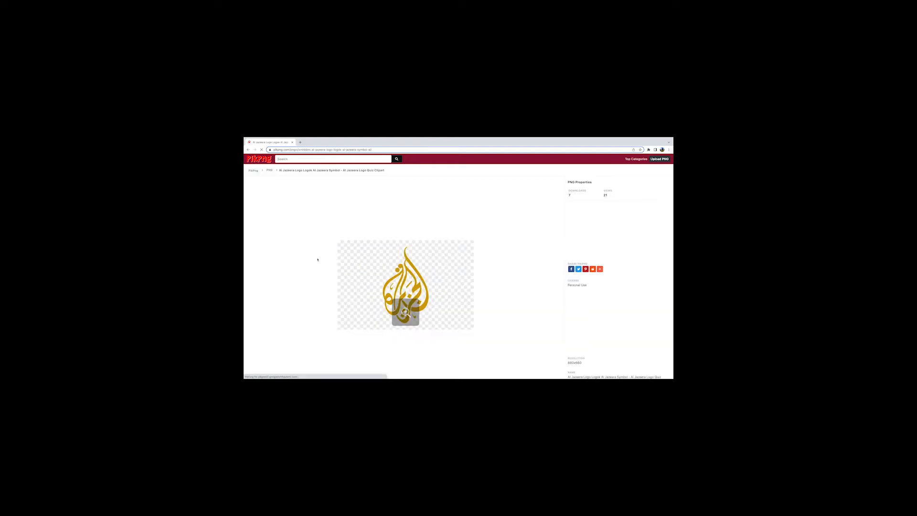
scroll(460, 313, "down", 3)
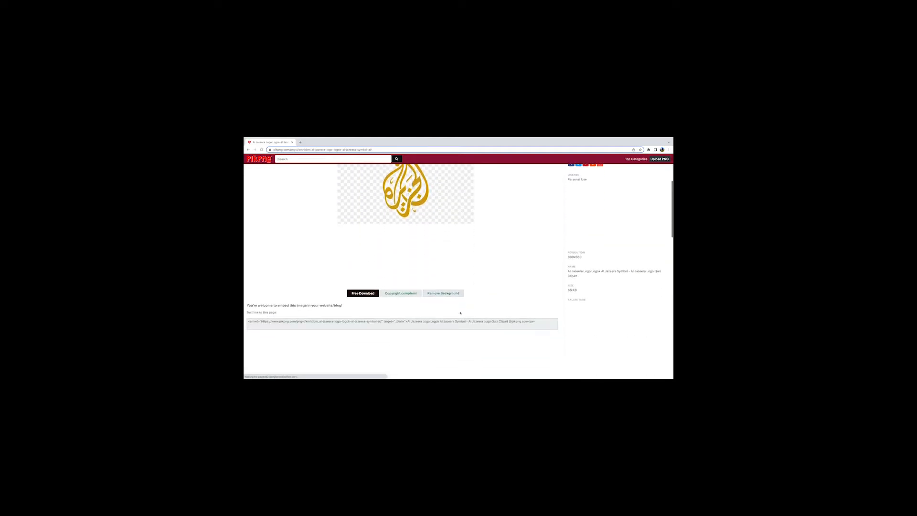
left_click(364, 289)
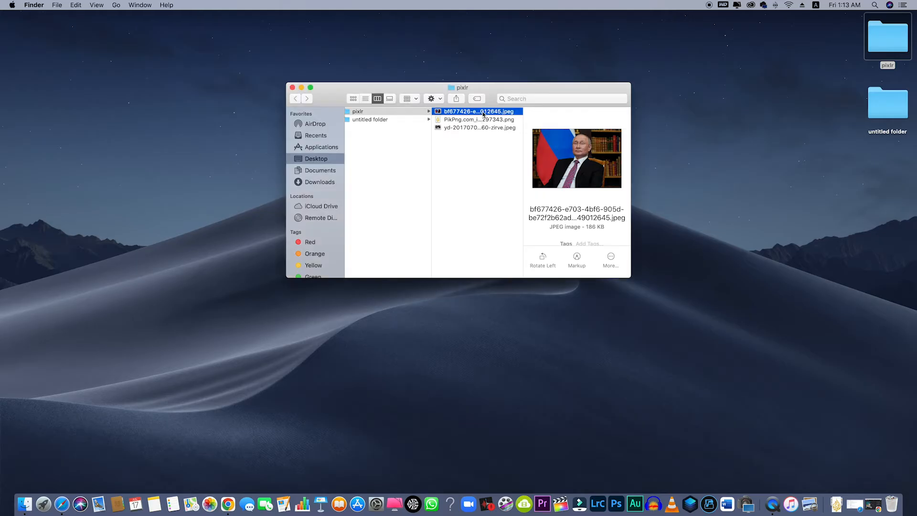
Switch to Finder and preview the collected image files in the pixlr folder
key("Down")
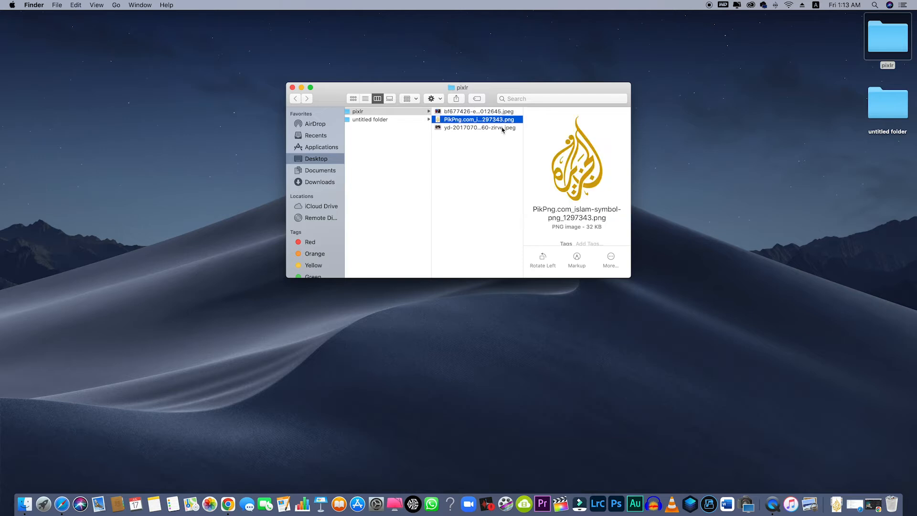
key("Up")
key("space")
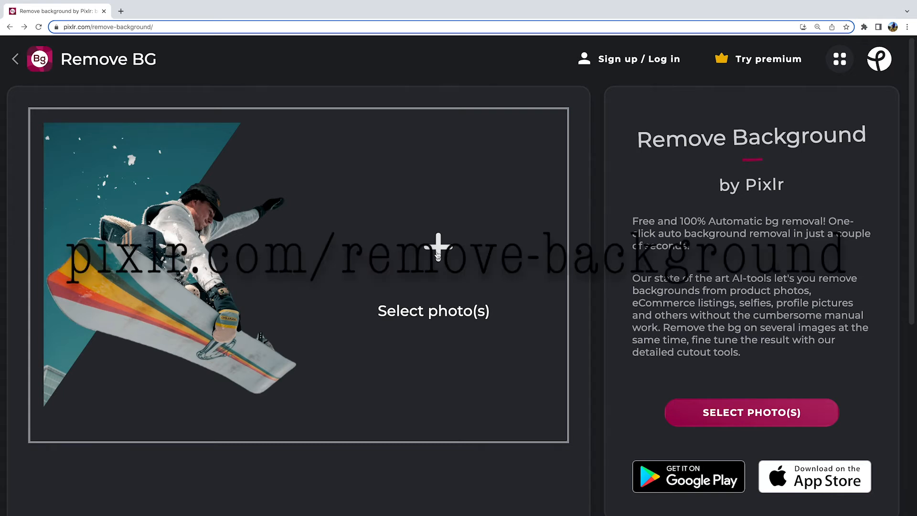
In Pixlr Remove BG, remove the background from bf677426-e703-4bf6-905d-be72f2b62ad6-AP21167449012645.jpeg and save the cutout as Putin_transparent
left_click(438, 254)
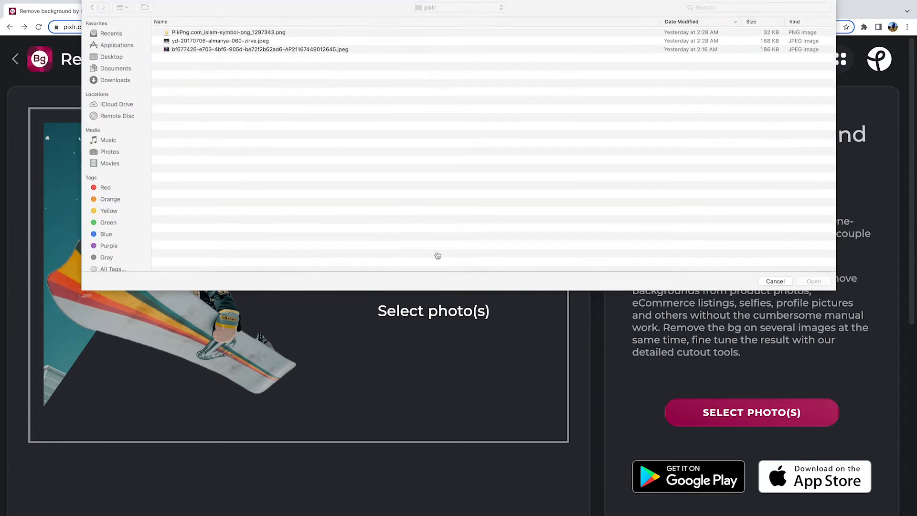
left_click(191, 52)
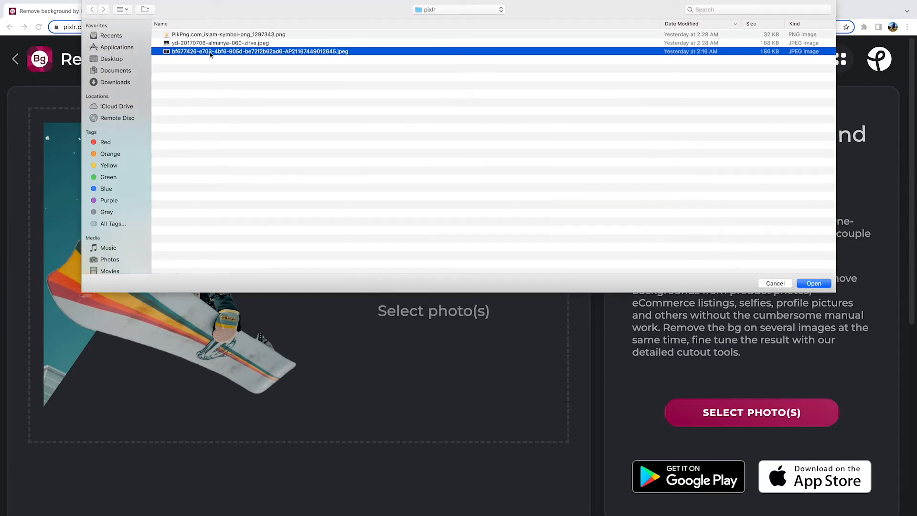
left_click(823, 286)
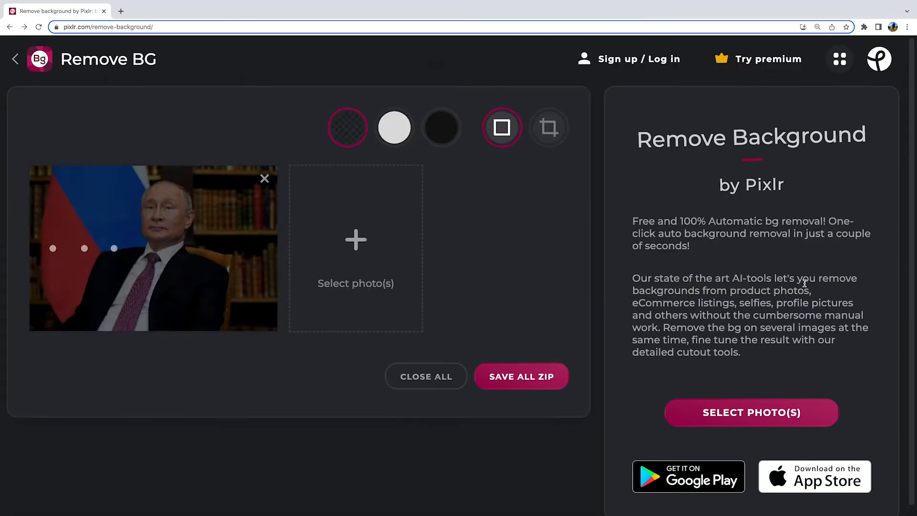
left_click(127, 258)
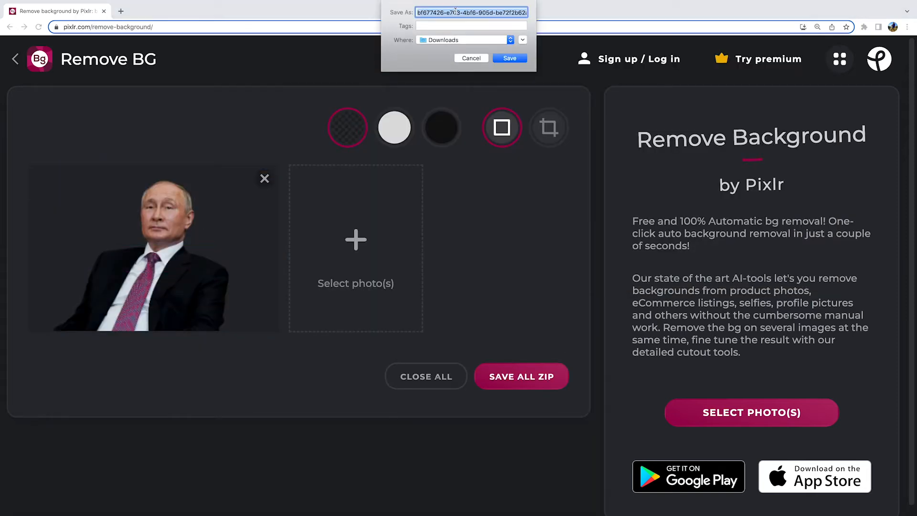
type("Putin_transparent")
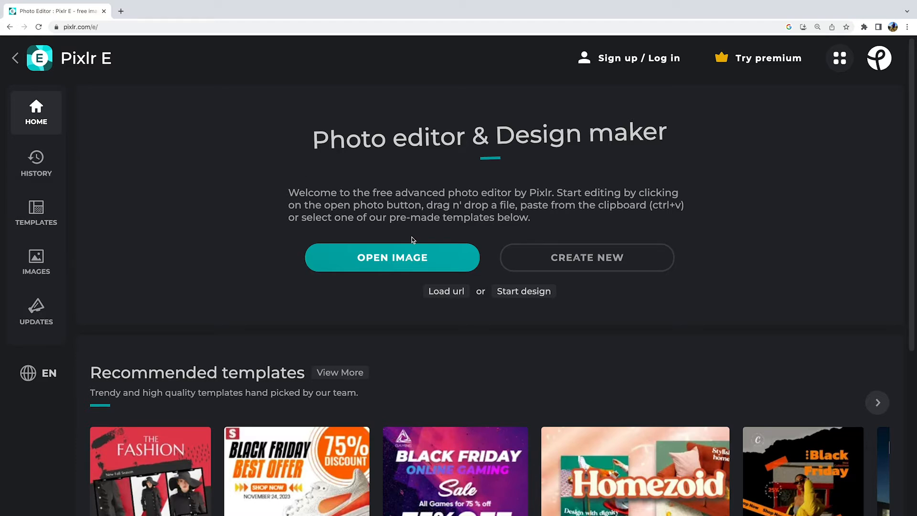
Open yd-20170706-almanya-060-zirve.jpeg from the pixlr folder in the Pixlr E photo editor
left_click(413, 262)
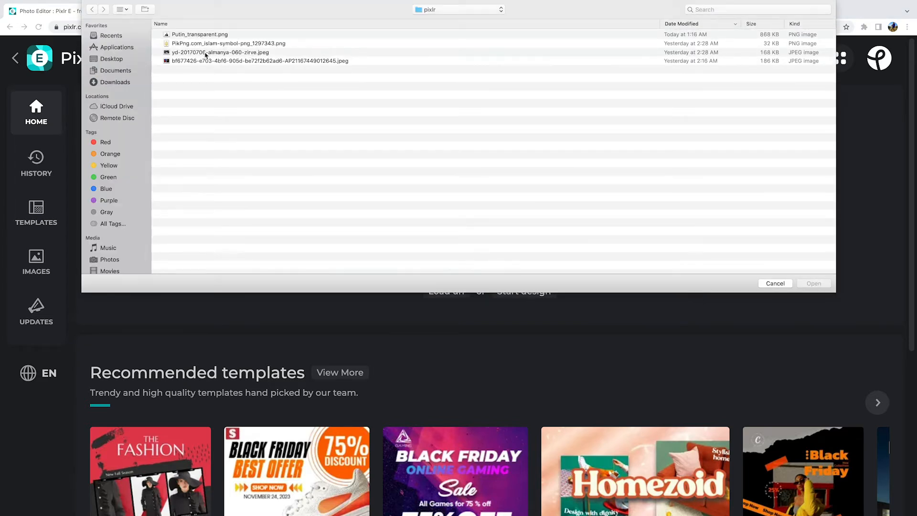
left_click(219, 54)
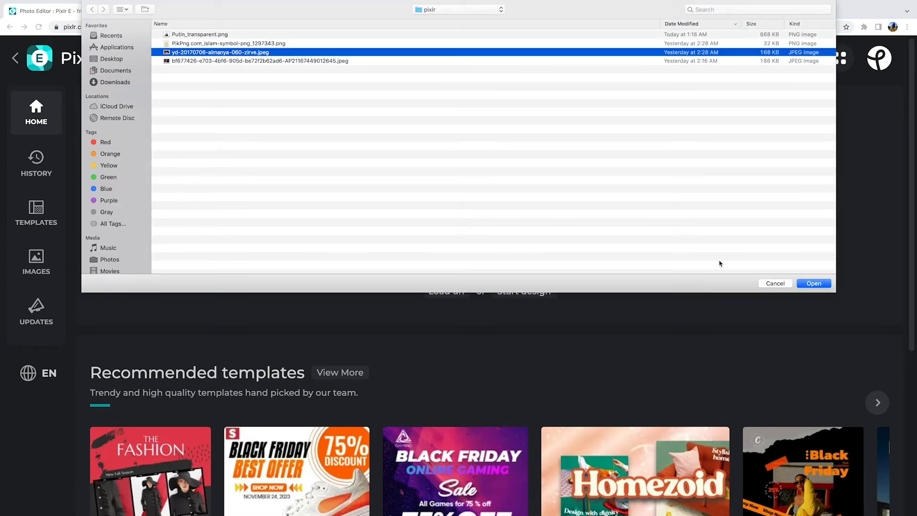
left_click(825, 286)
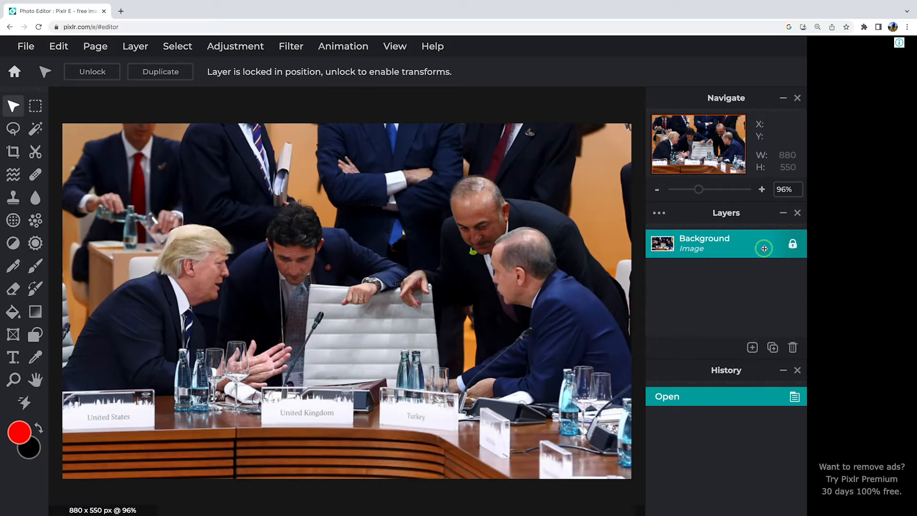
Unlock the Background layer in its layer settings
left_click(765, 248)
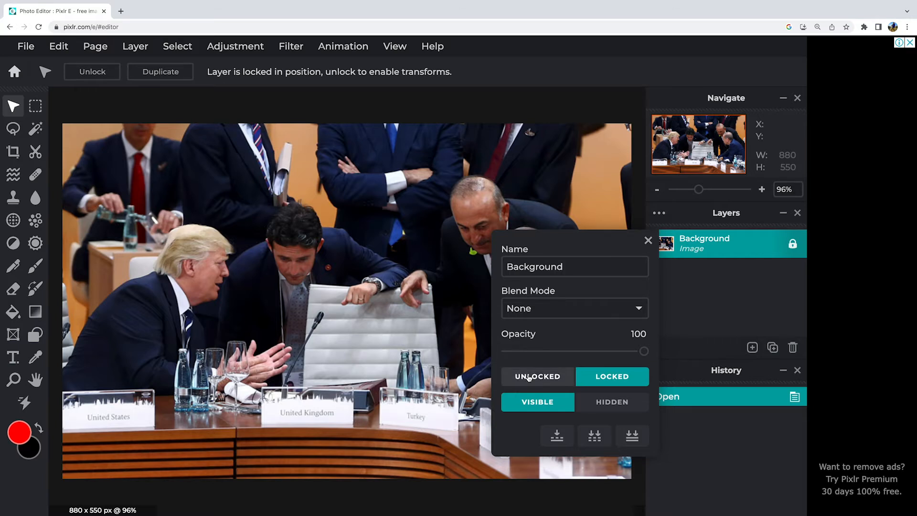
left_click(529, 378)
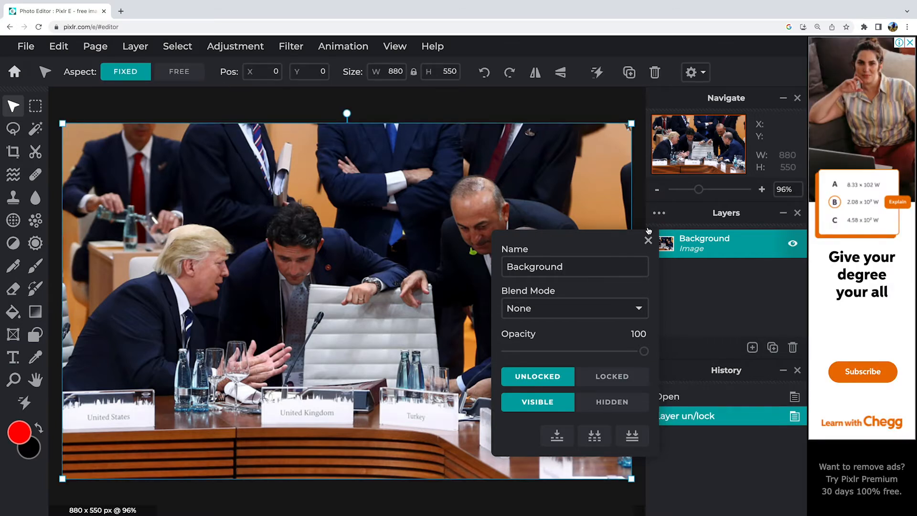
left_click(648, 241)
Add Putin_transparent.png from the pixlr folder as a new image layer
left_click(753, 348)
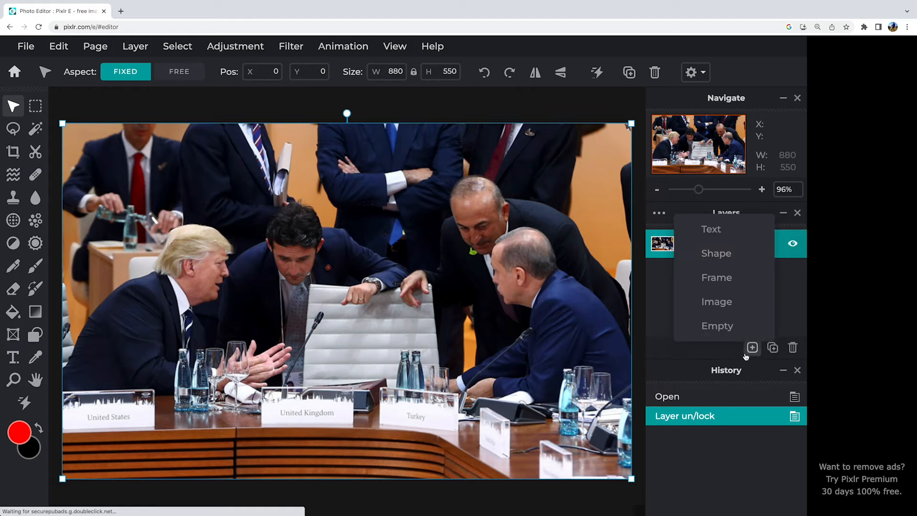
left_click(752, 348)
left_click(753, 348)
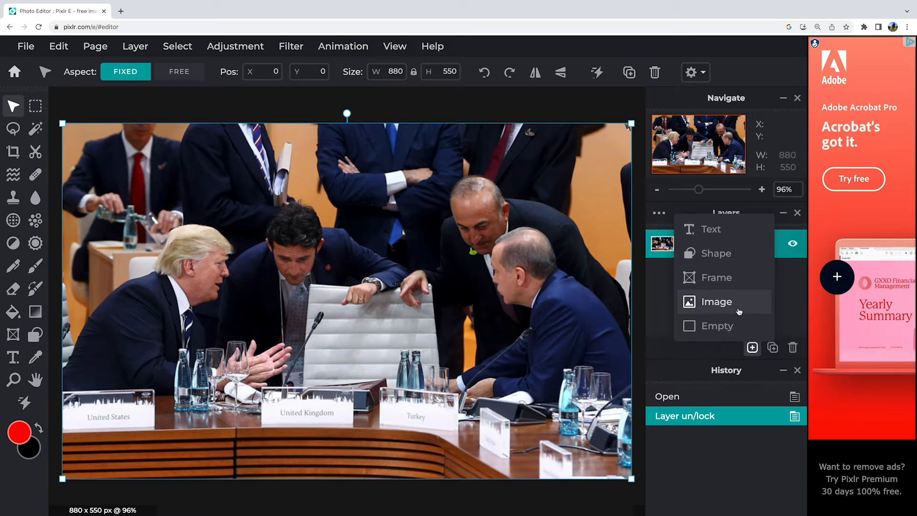
left_click(738, 309)
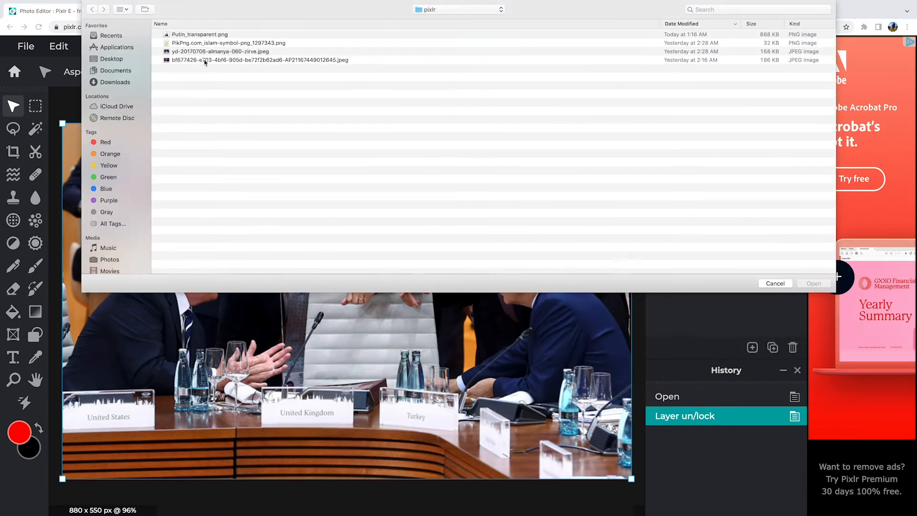
left_click(204, 36)
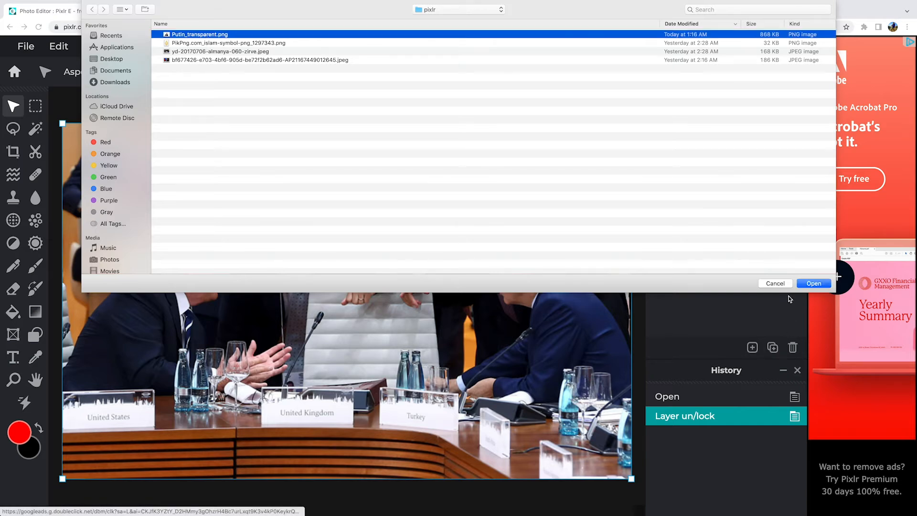
left_click(815, 285)
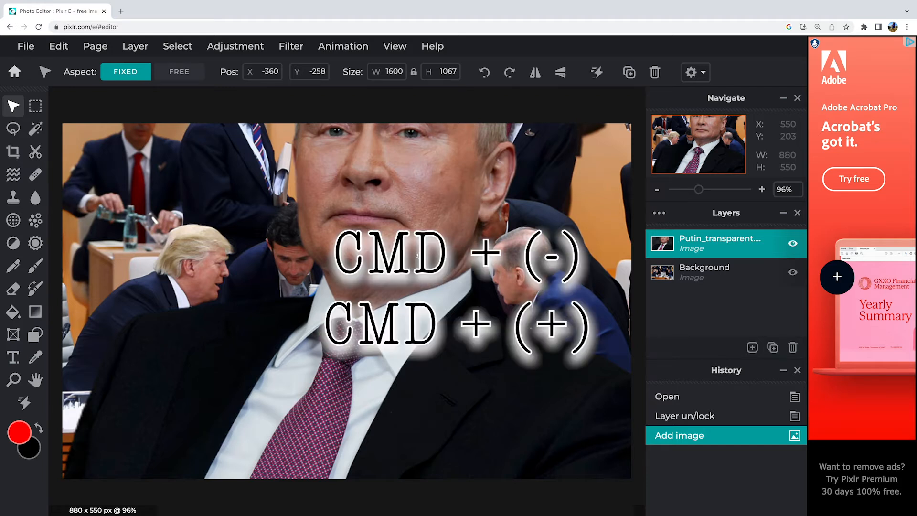
Shrink the Putin cutout to about 308 x 205 px and place it over the empty chair at about X 286, Y 173
key("super+minus")
left_click_drag(391, 242, 356, 275)
key("super+minus")
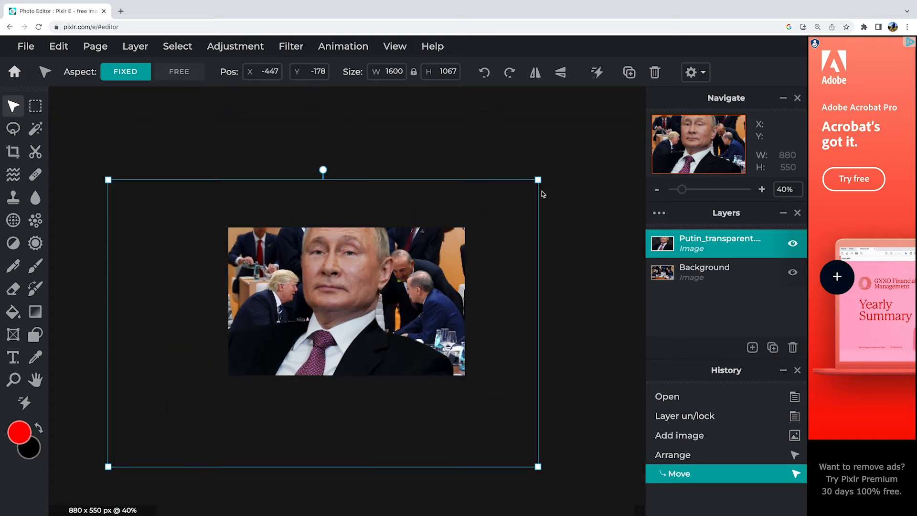
left_click_drag(539, 180, 338, 313)
left_click_drag(240, 344, 374, 224)
left_click_drag(473, 194, 386, 251)
left_click_drag(307, 320, 349, 314)
left_click_drag(429, 244, 367, 286)
left_click_drag(335, 313, 356, 301)
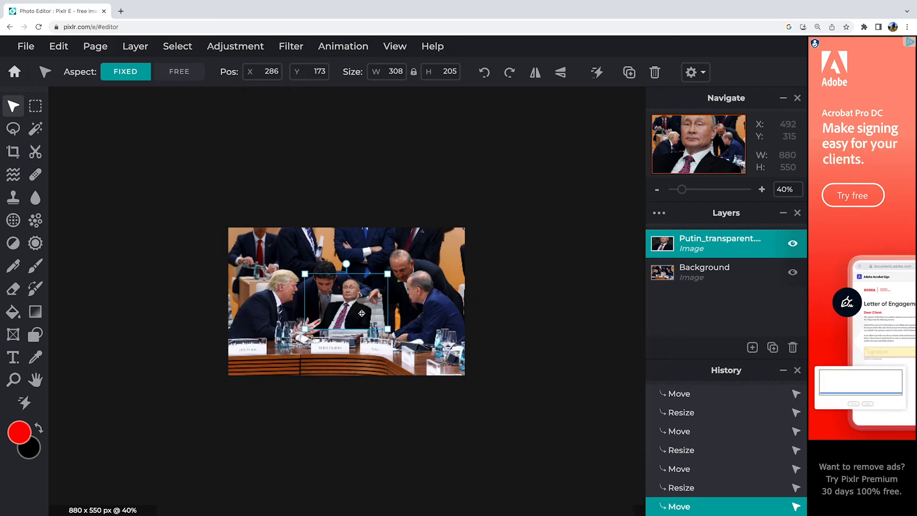
Refine the Putin cutout's fit in the chair, enlarging it to about 389 x 258 px at about X 329, Y 146
scroll(458, 249, "up", 5)
left_click_drag(439, 239, 474, 216)
left_click_drag(382, 315, 378, 328)
scroll(468, 227, "down", 1)
scroll(467, 228, "down", 3)
left_click_drag(468, 228, 469, 226)
left_click_drag(384, 309, 379, 311)
left_click_drag(449, 236, 446, 239)
left_click_drag(367, 324, 403, 317)
scroll(371, 323, "up", 2)
scroll(370, 325, "up", 1)
left_click_drag(519, 211, 502, 222)
left_click_drag(398, 318, 408, 319)
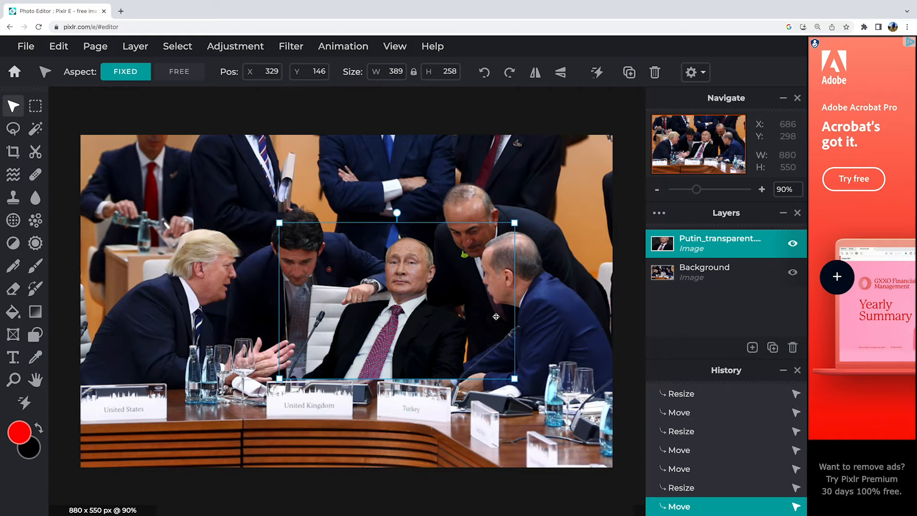
Lower the opacity of the Putin_transparent.png layer to 60
left_click(741, 247)
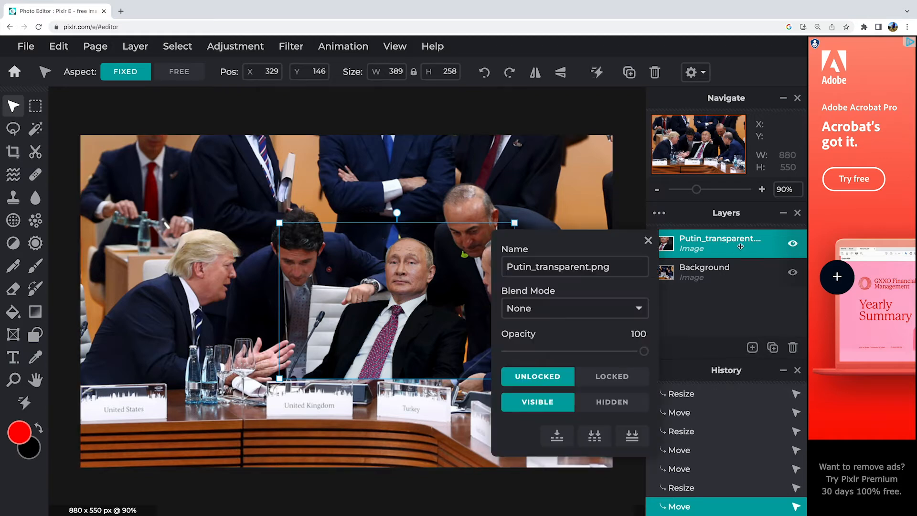
left_click_drag(644, 351, 590, 358)
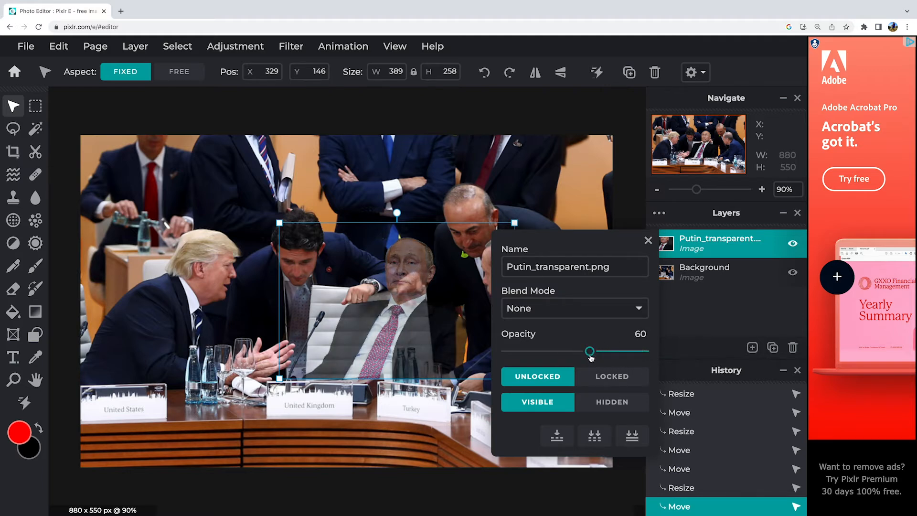
left_click(648, 240)
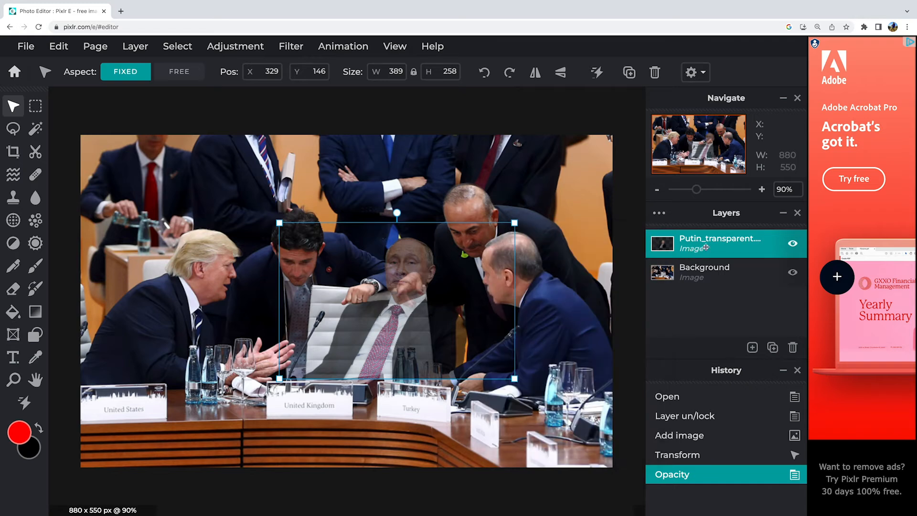
Set up the polygonal lasso for a new selection on the Putin_transparent.png layer with feather 10
left_click(698, 270)
left_click(699, 251)
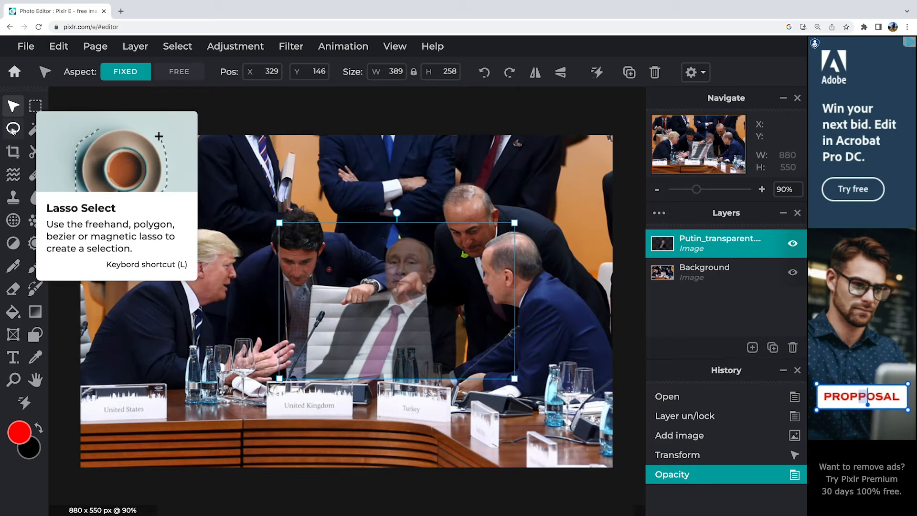
left_click(13, 129)
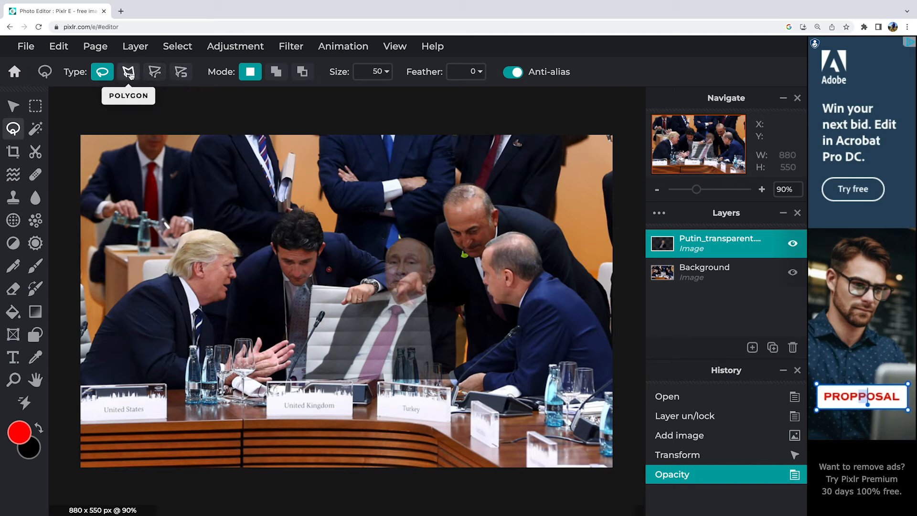
left_click(130, 74)
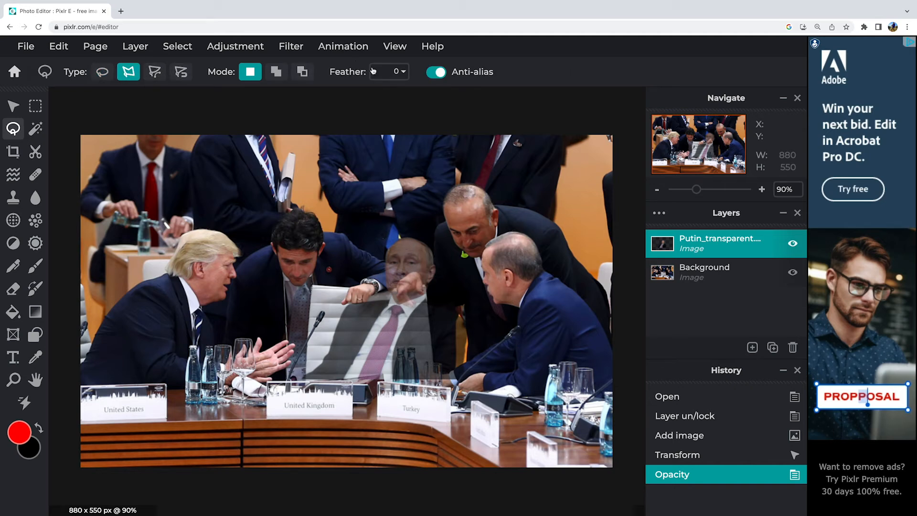
left_click(397, 73)
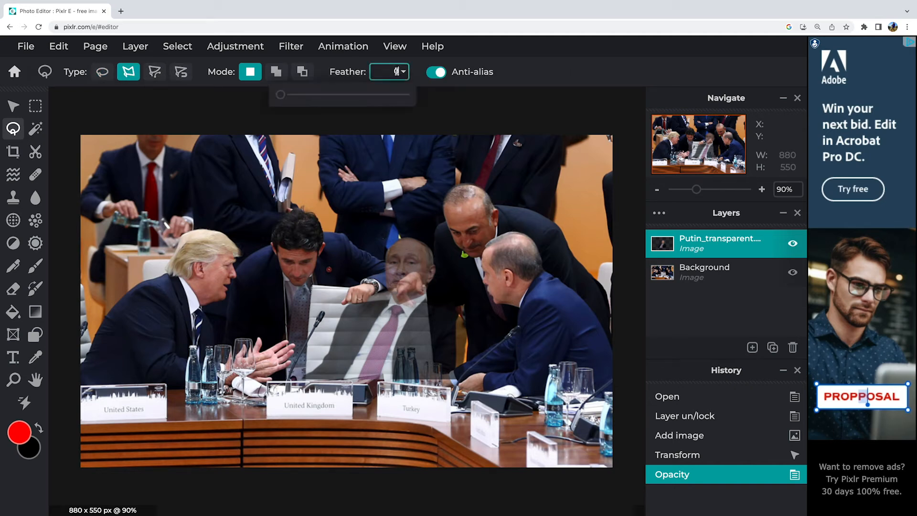
left_click_drag(282, 97, 292, 97)
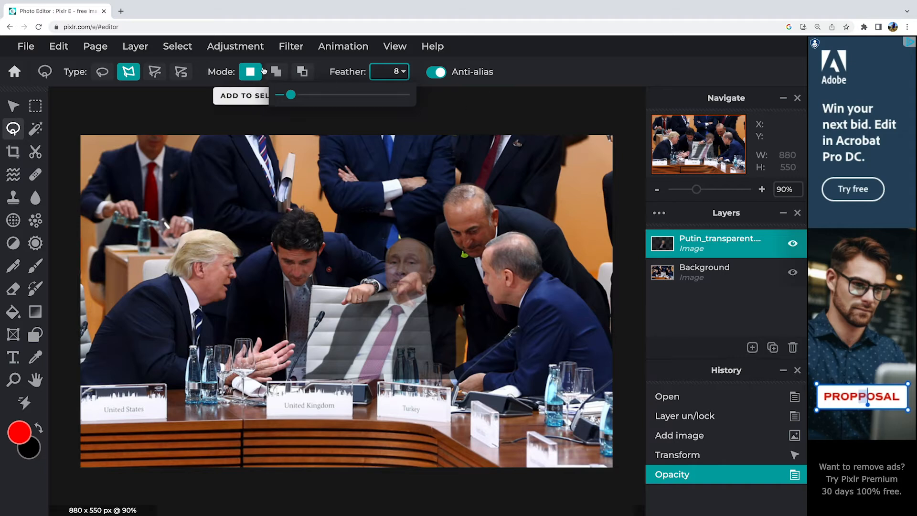
left_click(250, 71)
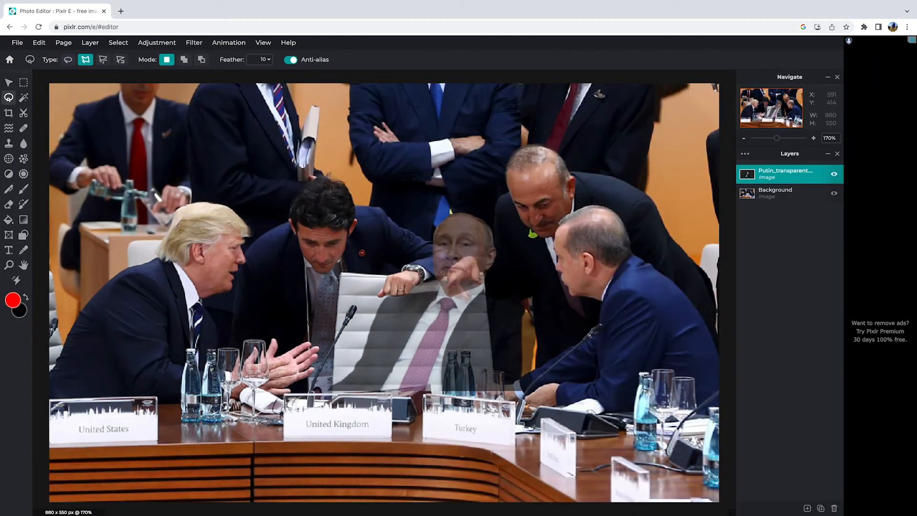
Outline the two glass bottles behind the Turkey nameplate with a polygonal lasso selection
scroll(500, 400, "up", 5)
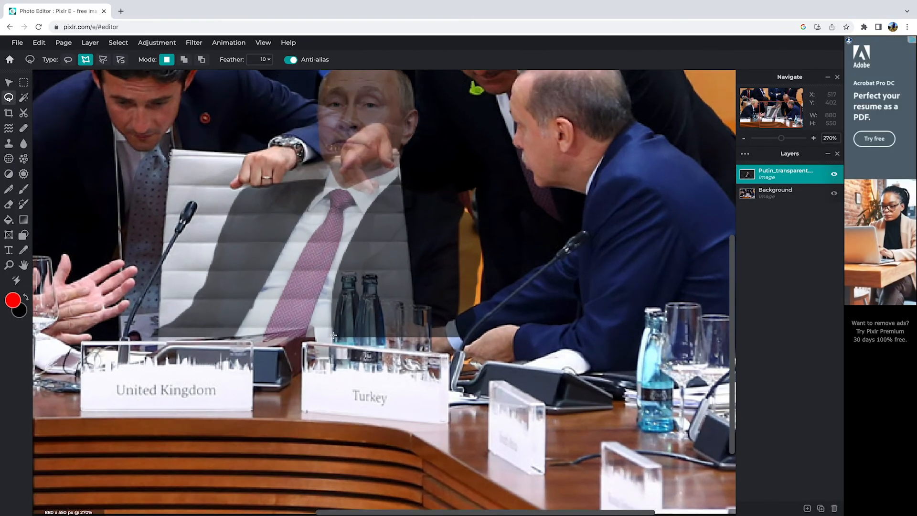
left_click(334, 335)
left_click(337, 306)
left_click(342, 291)
left_click(343, 274)
left_click(354, 275)
left_click(357, 287)
left_click(360, 297)
left_click(362, 280)
left_click(367, 276)
left_click(376, 277)
left_click(377, 293)
left_click(384, 320)
left_click(388, 347)
left_click(330, 361)
left_click(333, 336)
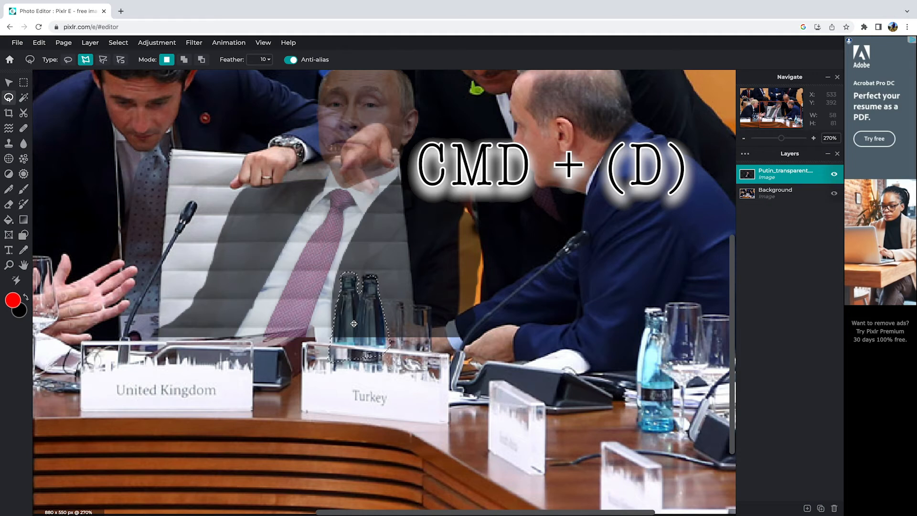
key("super+d")
key("super+z")
Extend the selection over the glasses, Erdogan's hands and the nameplate's upper part, and delete the Putin cutout inside it
left_click(402, 322)
left_click(420, 326)
left_click(433, 327)
left_click(446, 326)
left_click(476, 306)
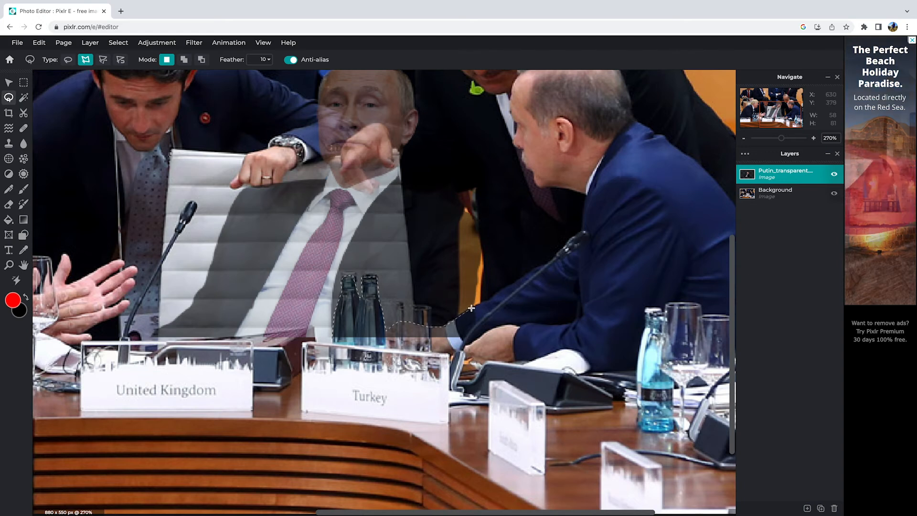
left_click(499, 342)
left_click(490, 358)
left_click(450, 378)
left_click(374, 384)
left_click(348, 382)
left_click(334, 362)
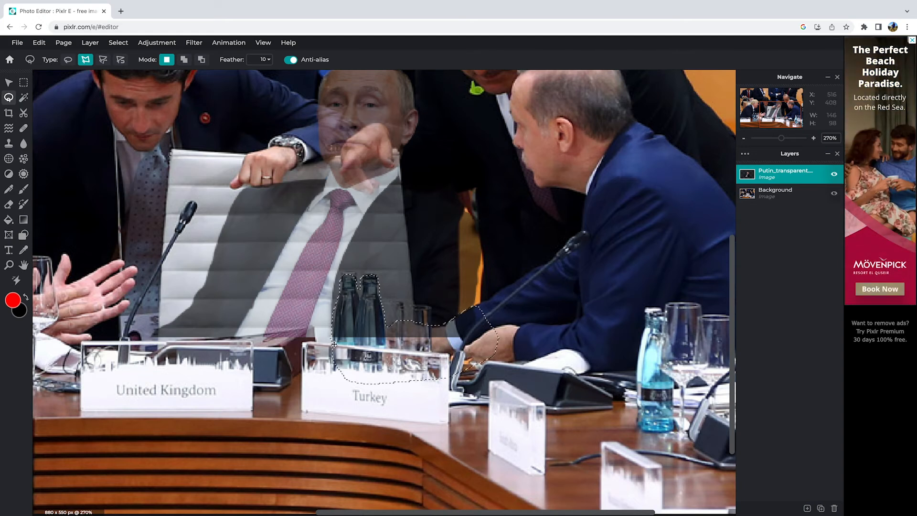
key("Delete")
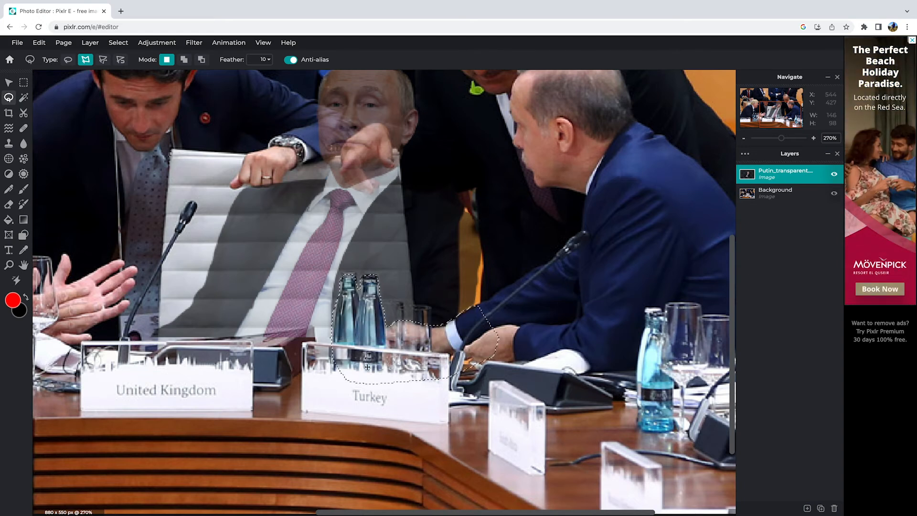
Outline the cutout's lower edge over the desk equipment behind the United Kingdom nameplate with a new polygonal selection
left_click(308, 327)
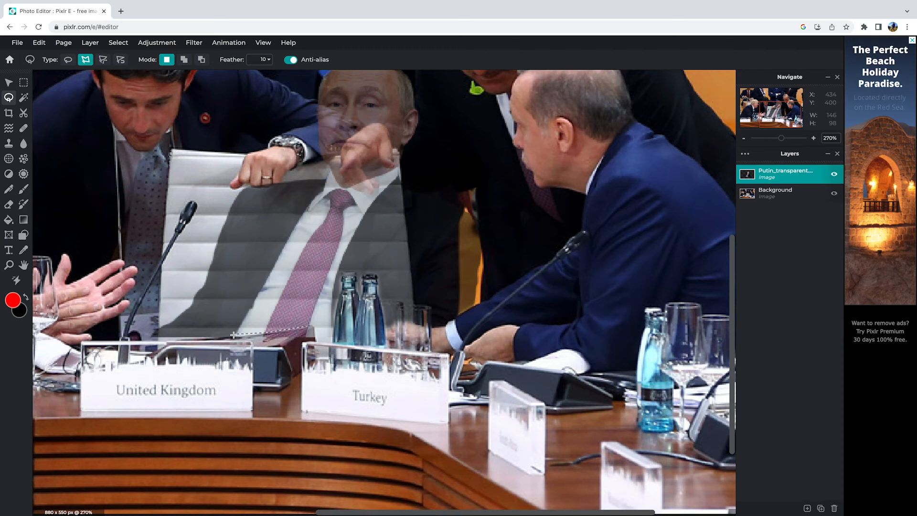
left_click(166, 352)
left_click(226, 369)
left_click(289, 366)
left_click(318, 379)
left_click(311, 327)
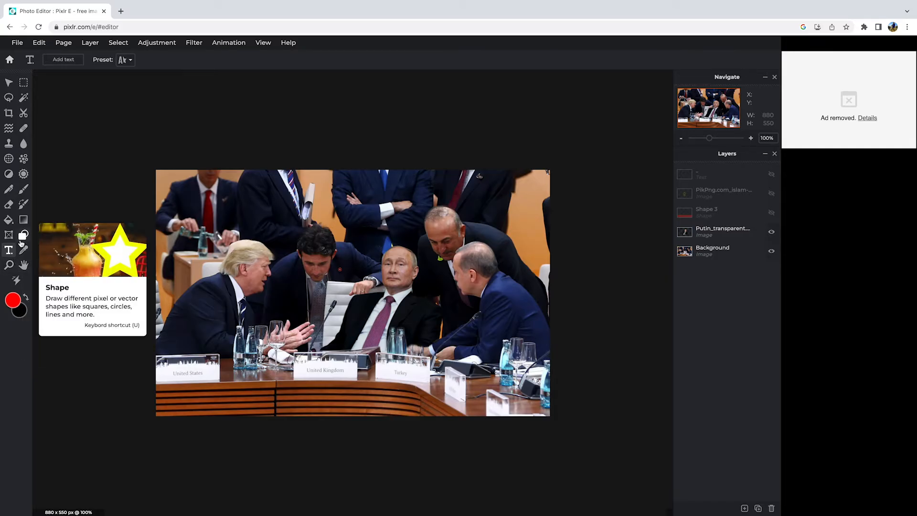
Draw a solid red rectangle across the full width of the photo's lower part, covering the table and nameplates
left_click(21, 243)
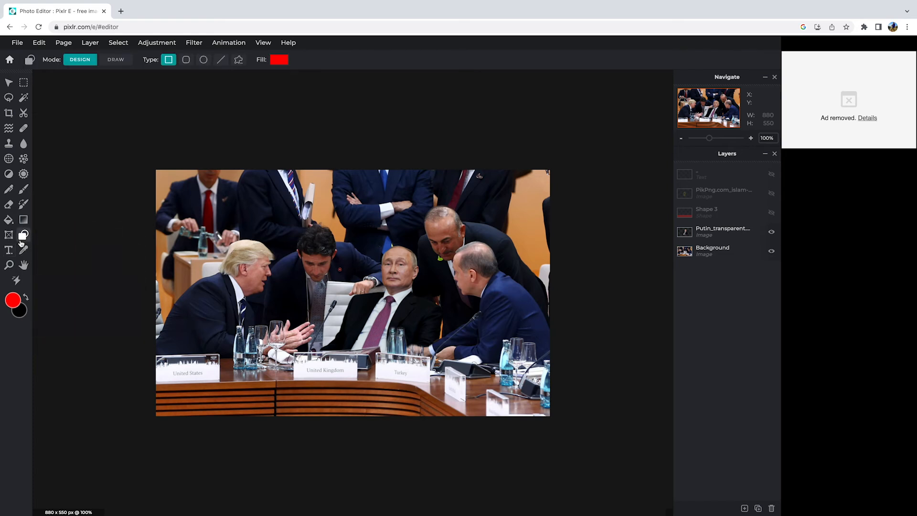
mouse_move(559, 344)
left_mouse_down()
mouse_move(196, 381)
mouse_move(136, 423)
left_mouse_up()
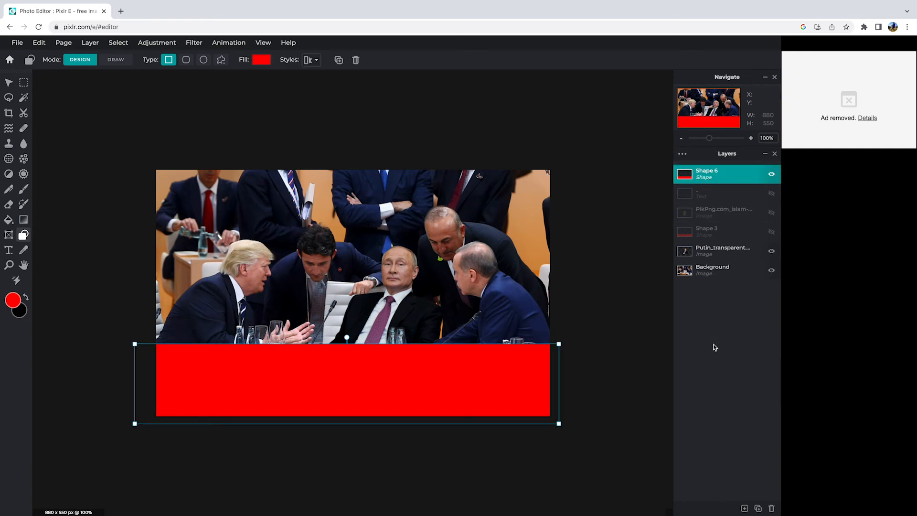
Add PikPng.com_islam-symbol-png_1297343.png from the pixlr folder as a new image layer
left_click(745, 509)
left_click(745, 508)
left_click(745, 509)
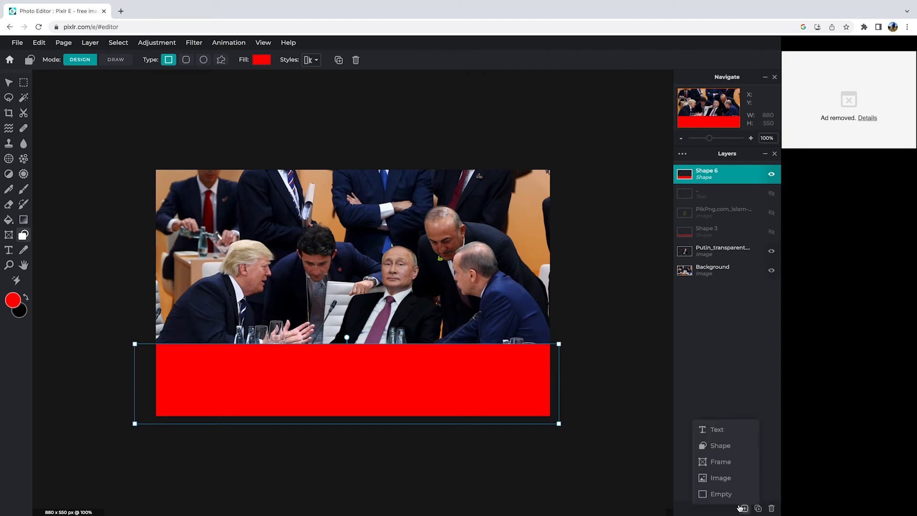
left_click(734, 479)
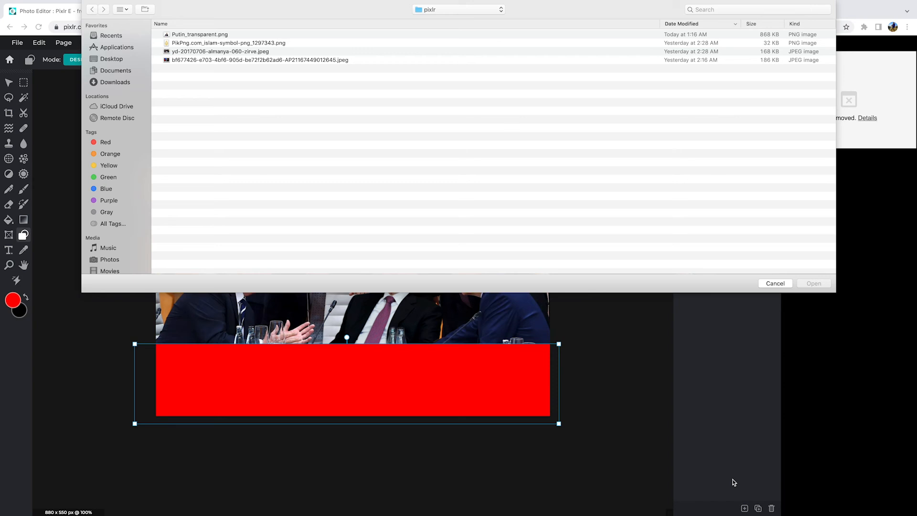
left_click(229, 43)
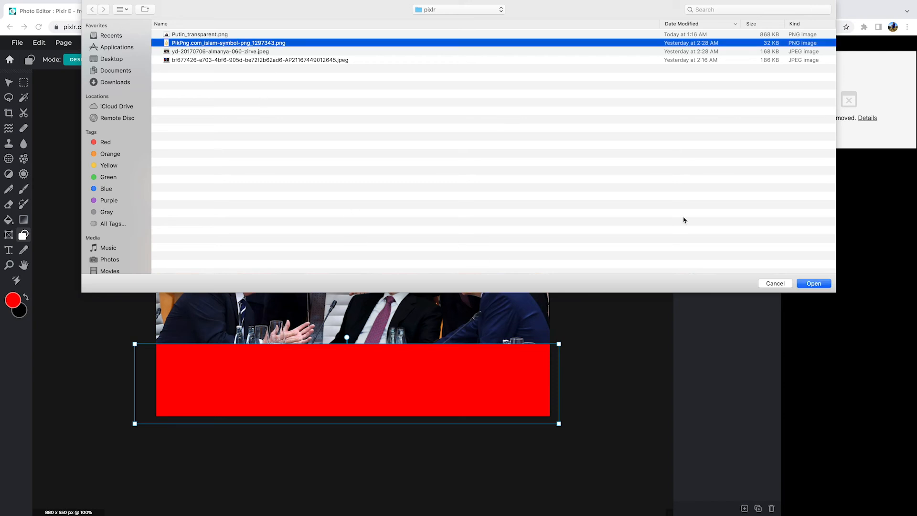
left_click(814, 284)
Shrink the gold logo to about 87 x 144 px and place it on the red band's right end at about X 765, Y 399
left_click_drag(417, 187, 335, 285)
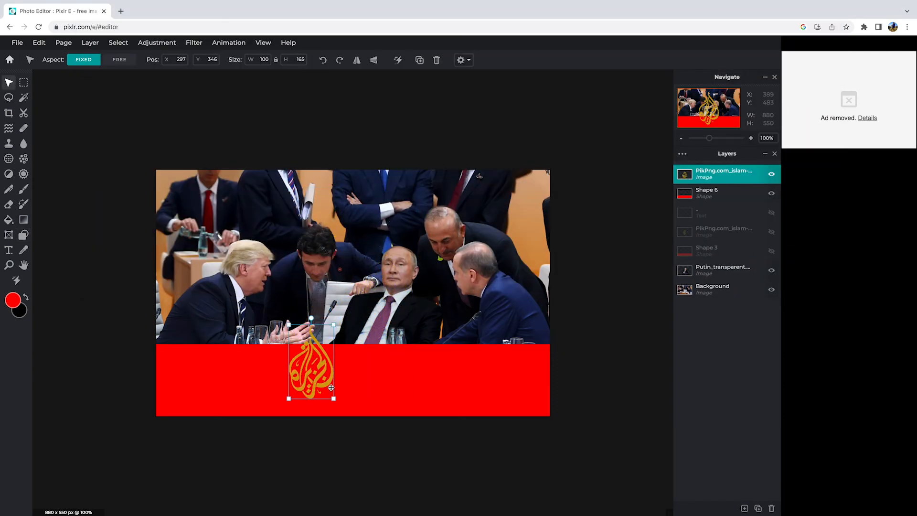
left_click_drag(328, 370, 520, 386)
left_click_drag(528, 342, 521, 352)
left_click_drag(490, 394, 507, 387)
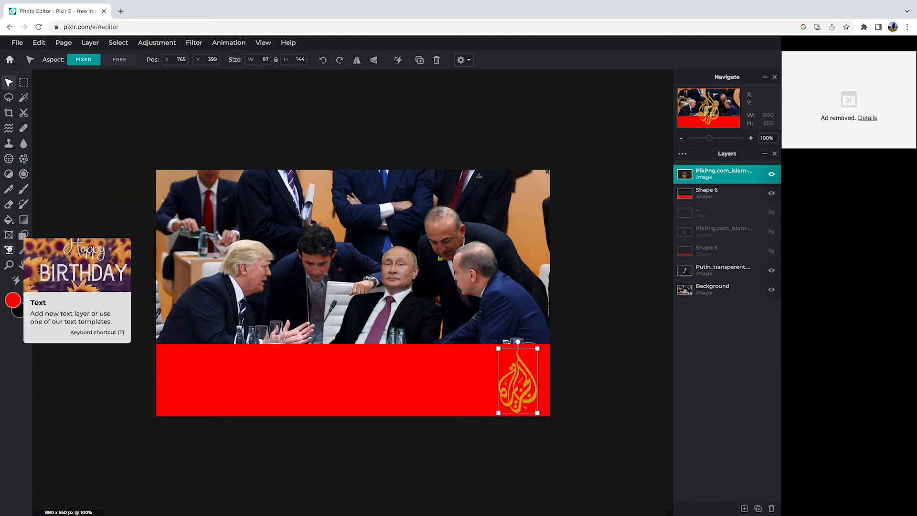
Add a text layer reading "الرئيس بوتين يجتمع مع قادة الدول الصناعية الكبري"
left_click(9, 249)
left_click(311, 376)
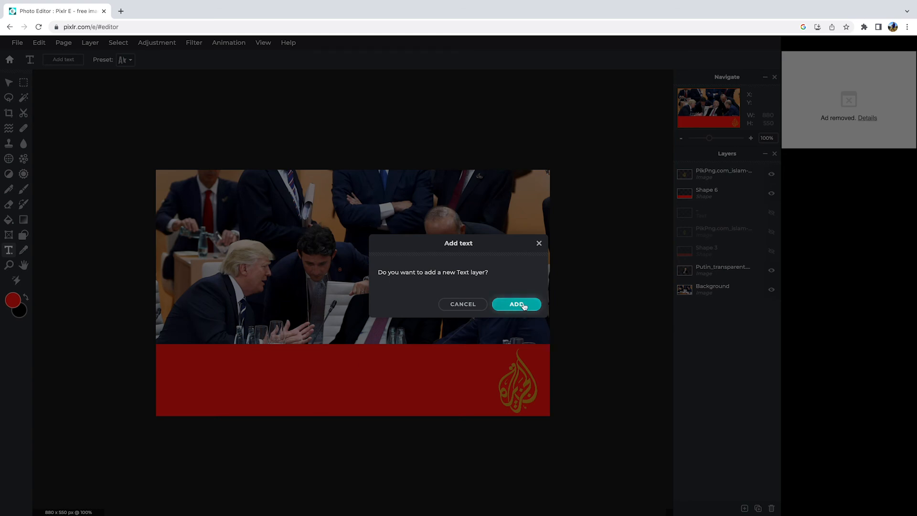
left_click(524, 306)
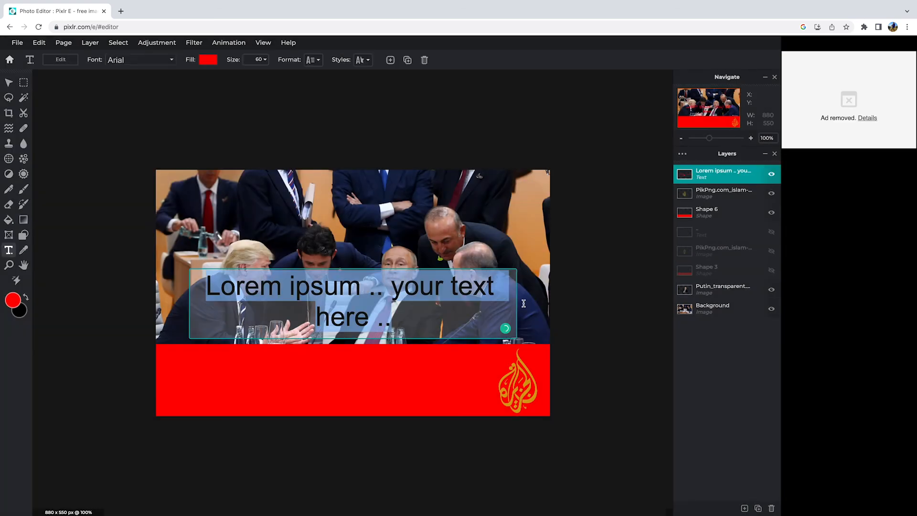
type("الرئيس بوتين يجتمع مع قادة الدول الصناعية الكبرى")
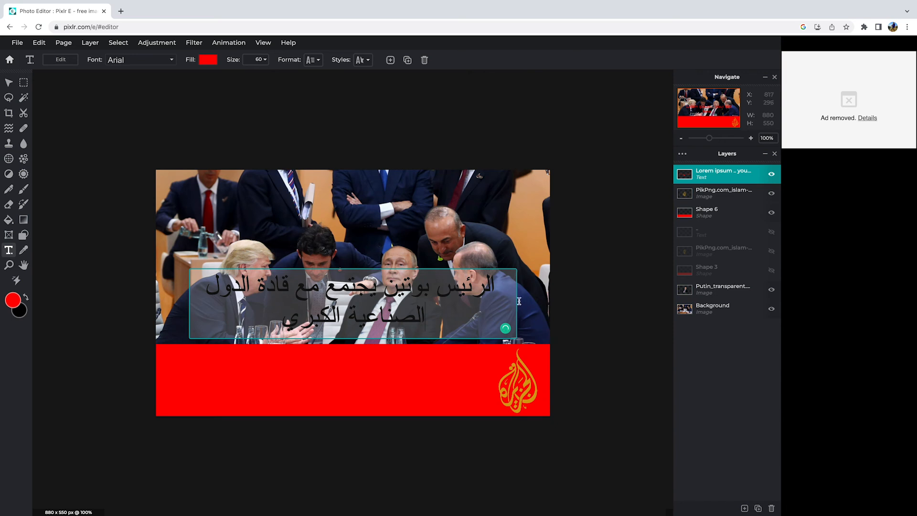
Align the Arabic headline text to the right within its text box
key("ctrl+a")
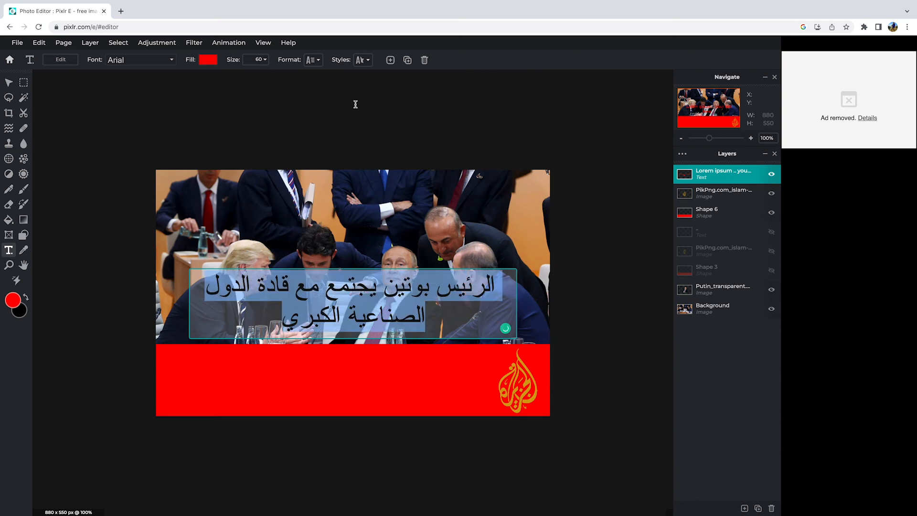
left_click(313, 60)
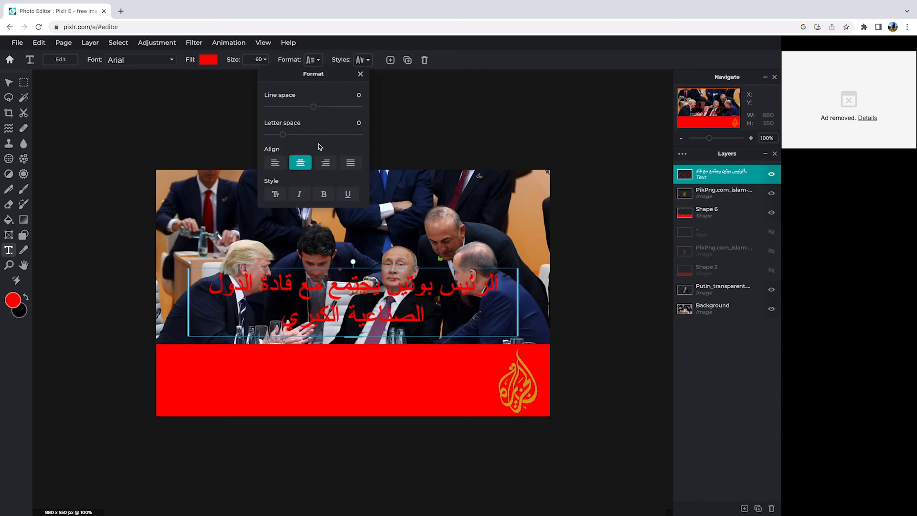
left_click(326, 163)
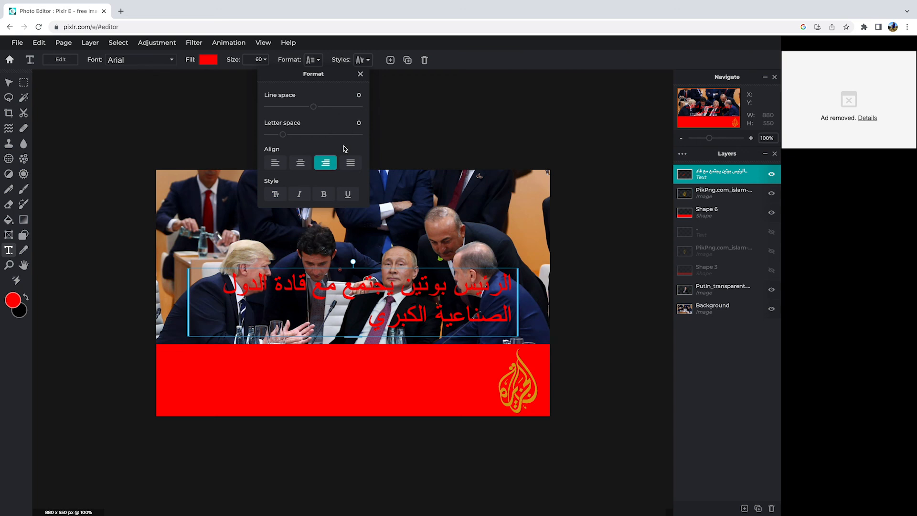
Change the Arabic headline's fill to white and move it onto the red band beside the gold logo
left_click(211, 61)
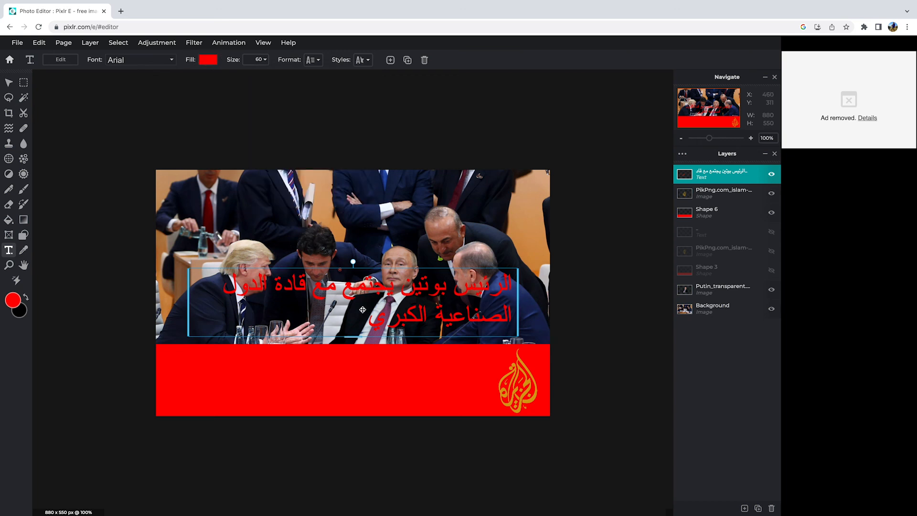
double_click(364, 310)
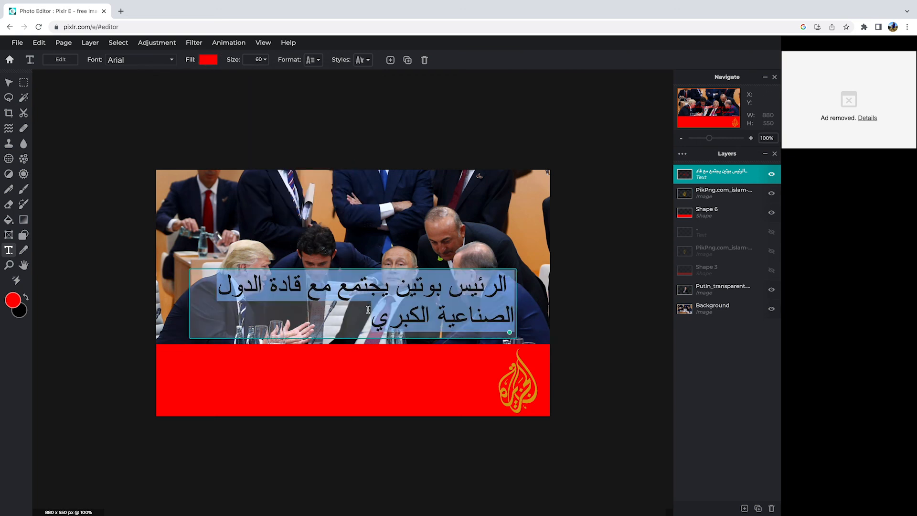
left_click(213, 59)
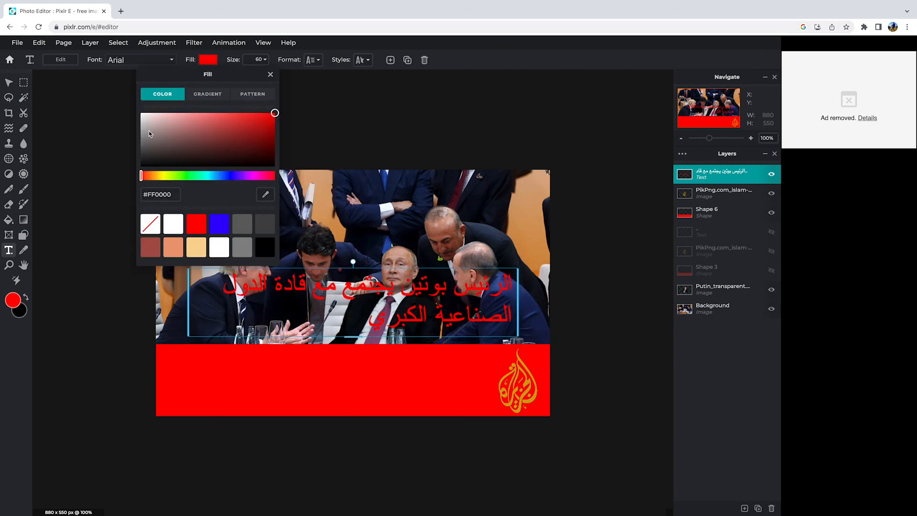
left_click(135, 101)
left_click_drag(427, 300, 409, 370)
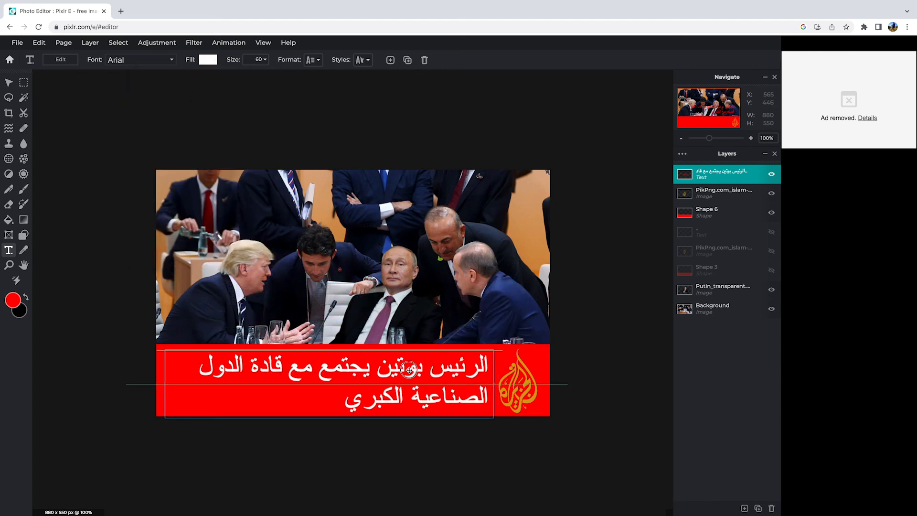
left_click_drag(409, 370, 407, 371)
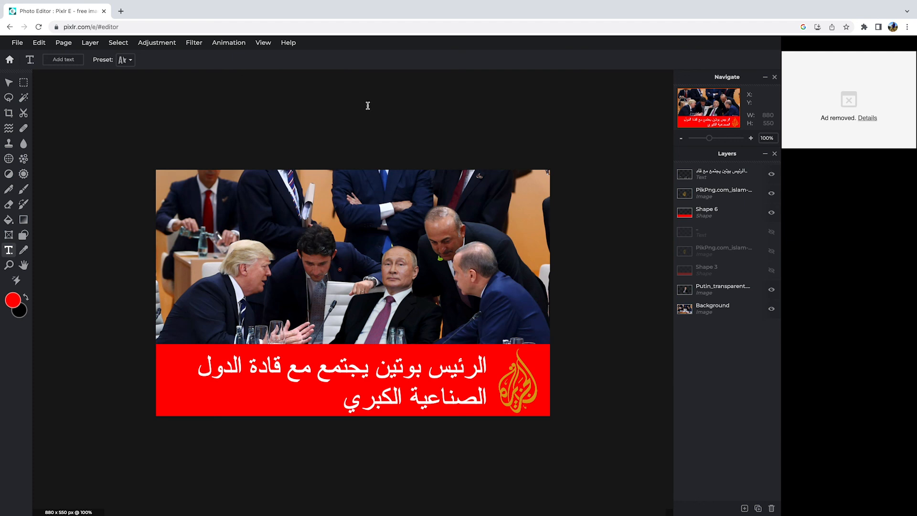
Set the image to save as a JPG at 100% quality
left_click(17, 46)
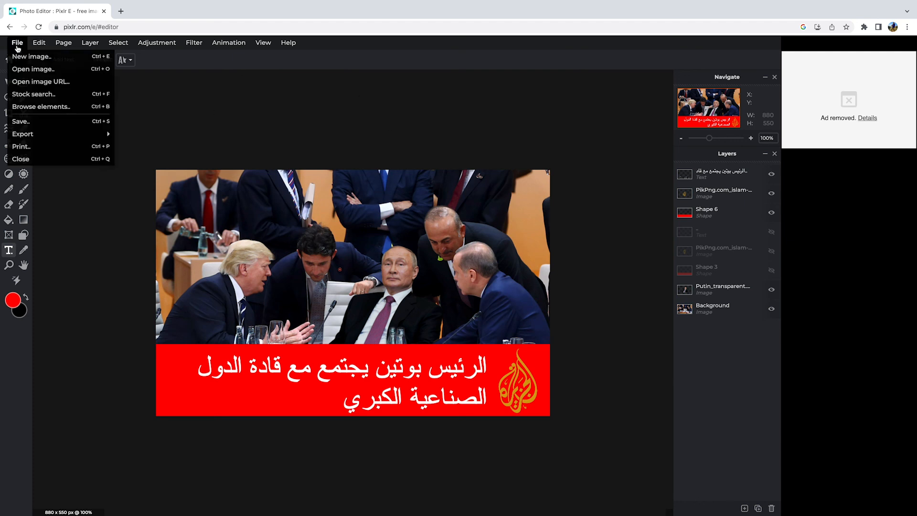
left_click(37, 123)
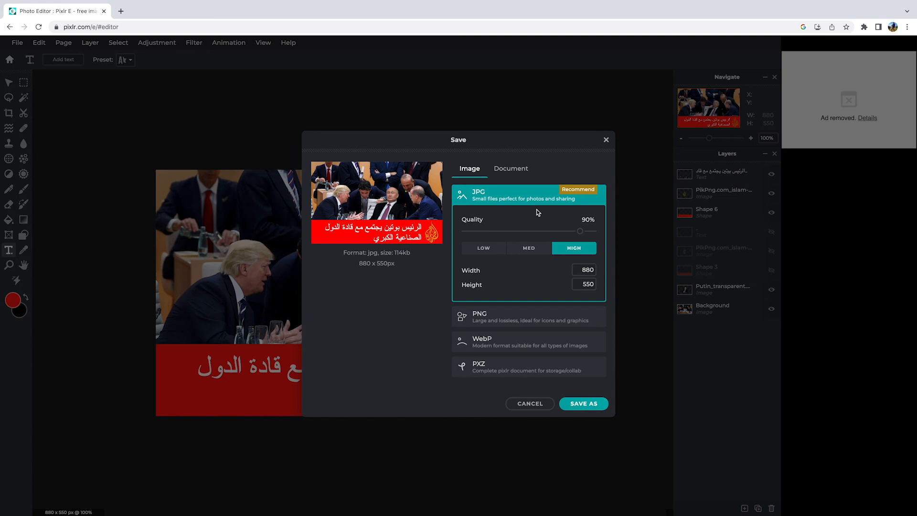
left_click(500, 315)
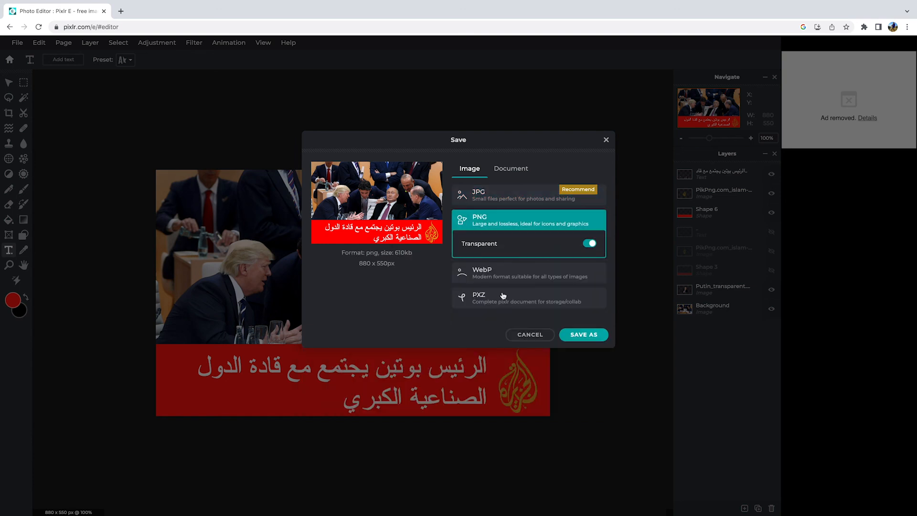
left_click(488, 198)
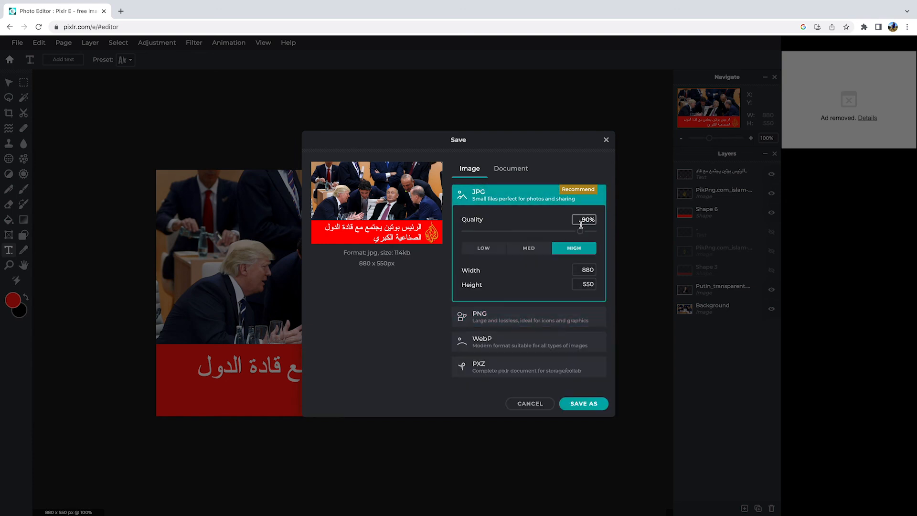
left_click_drag(582, 231, 606, 232)
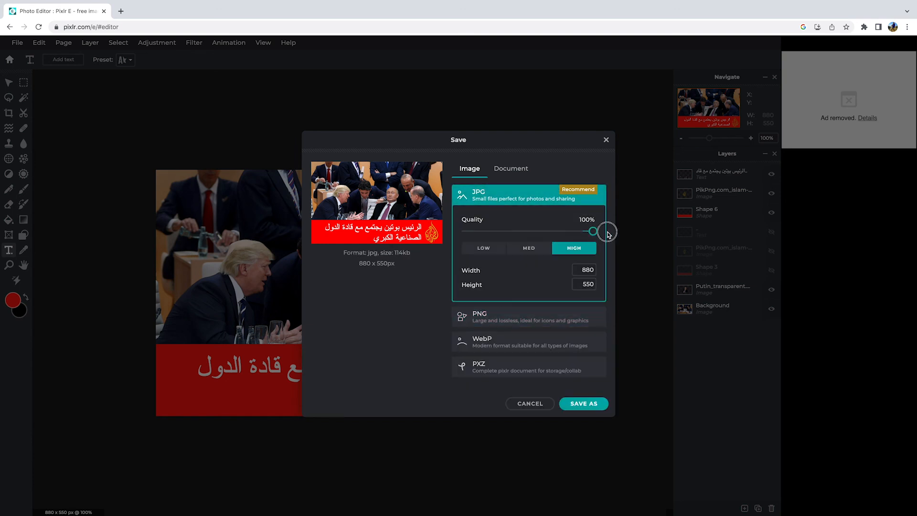
Save the image as 0001.jpg in the Downloads folder and dismiss the sign-up prompt
left_click(584, 405)
type("2047")
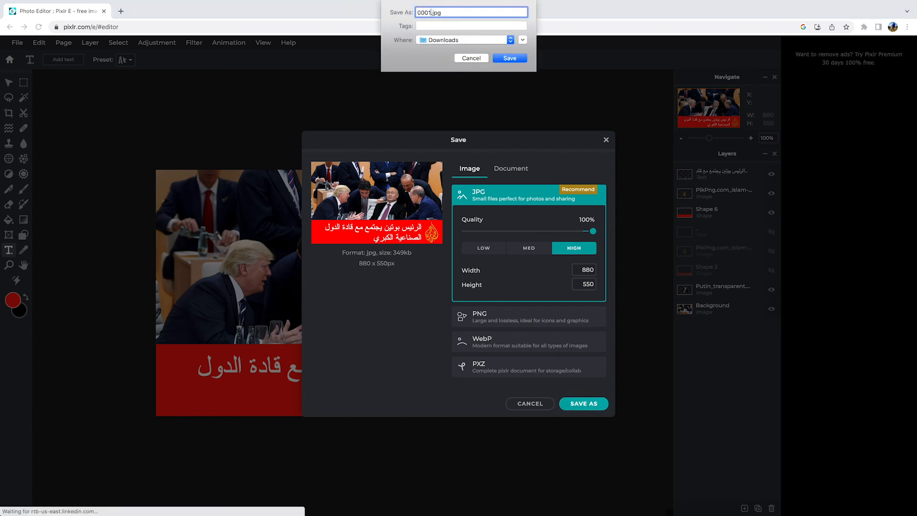
left_click(513, 61)
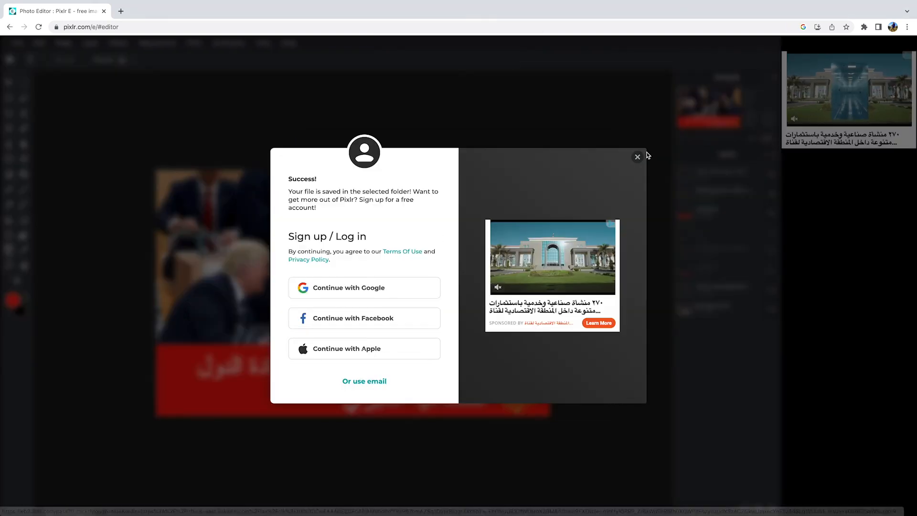
left_click(638, 155)
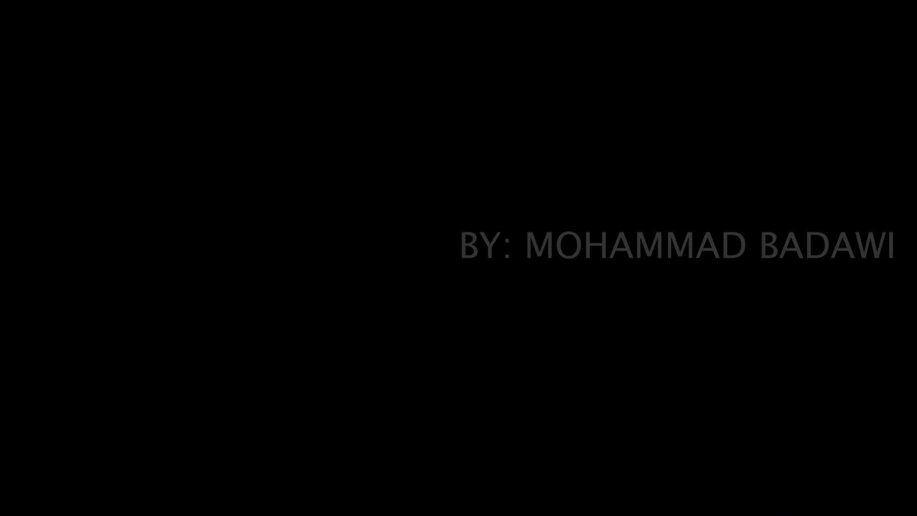